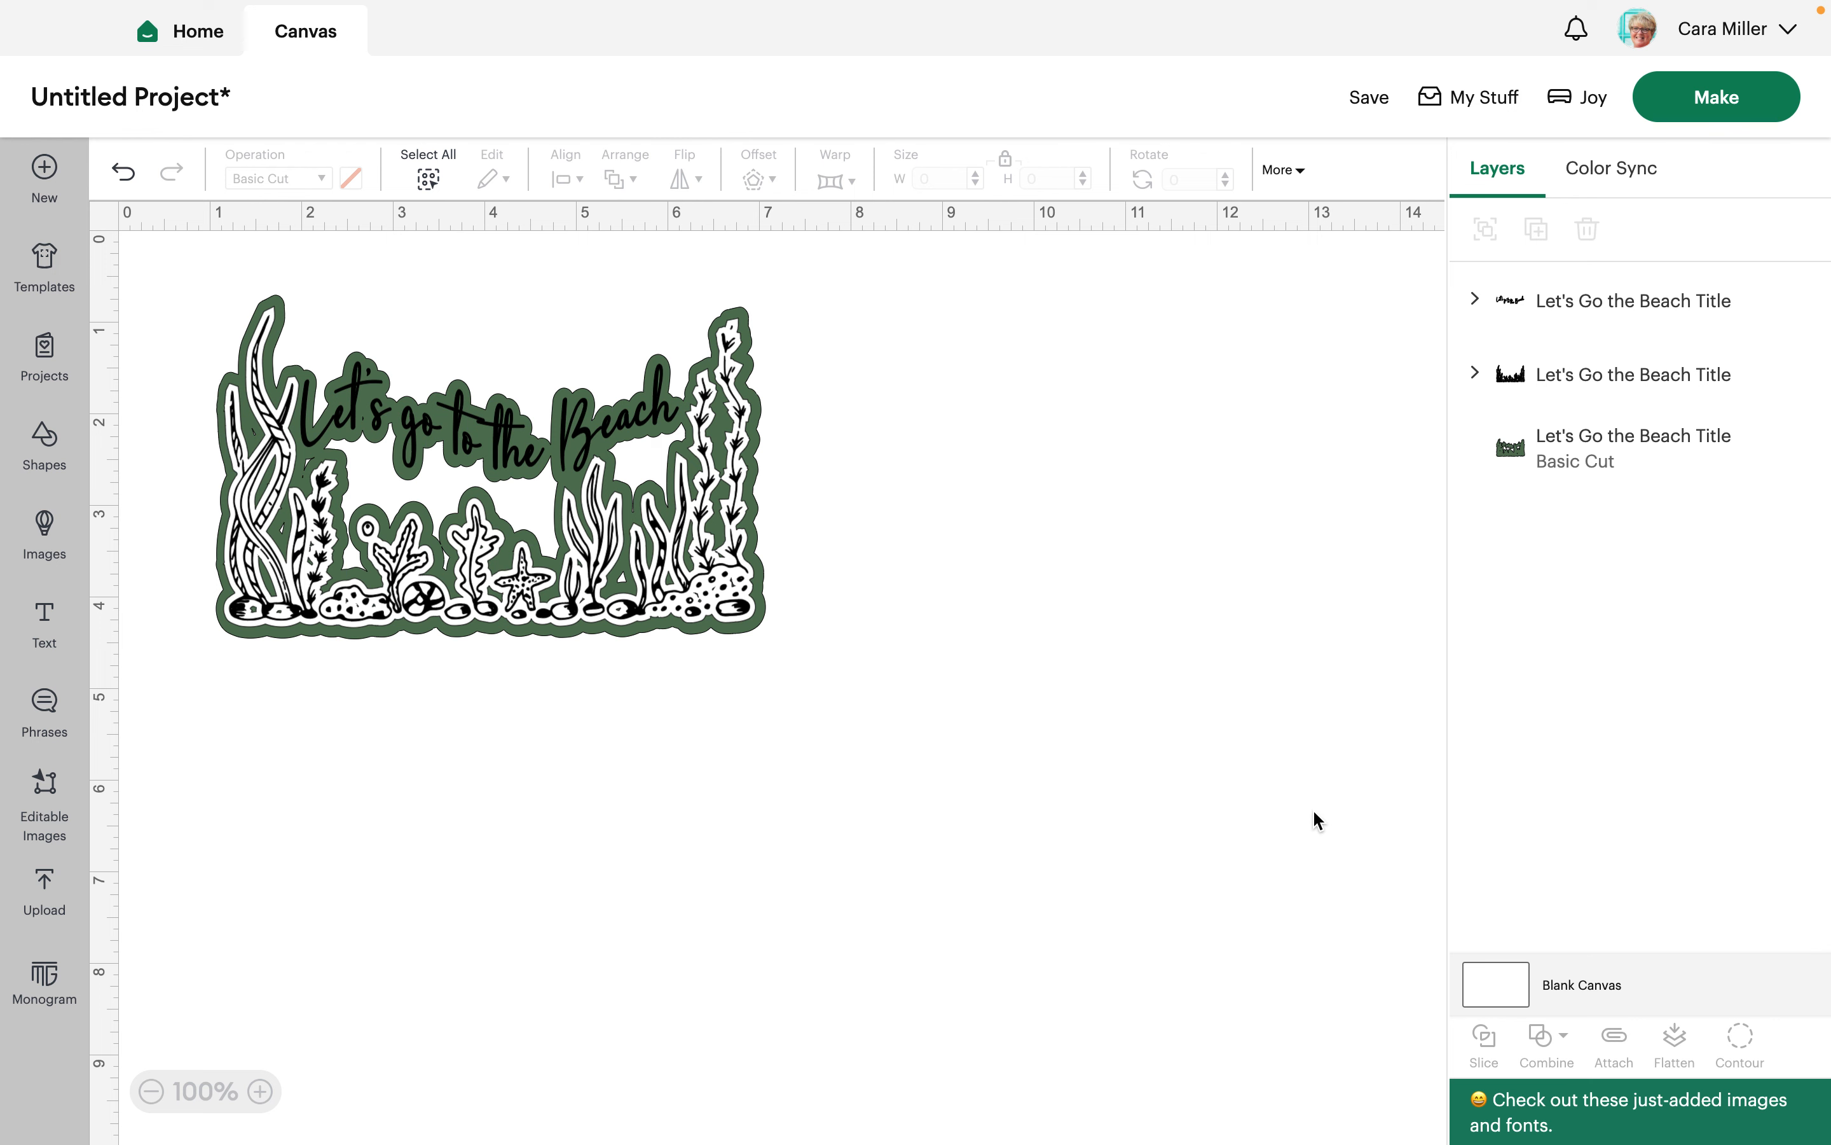
# Ungroup the black and white sea-plant artwork into separate layers
pyautogui.click(741, 587)
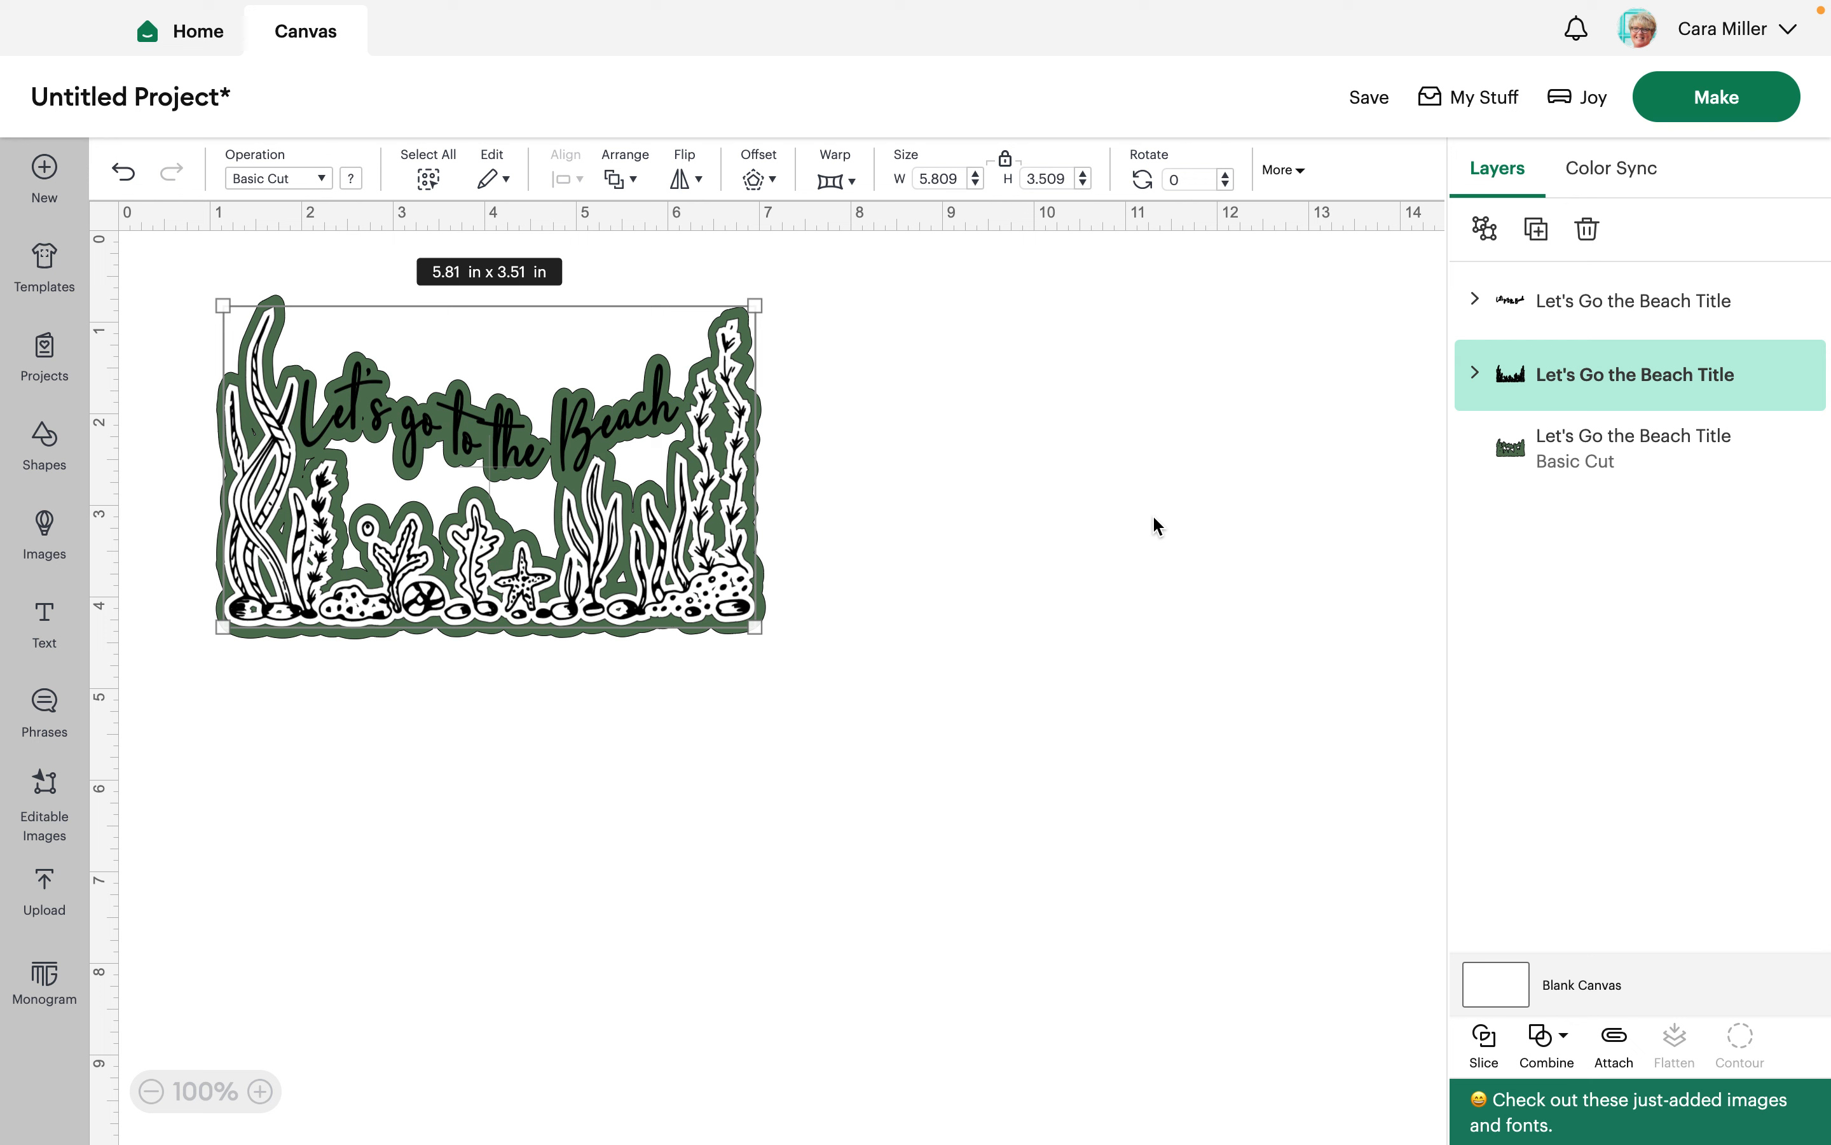
pyautogui.click(1246, 409)
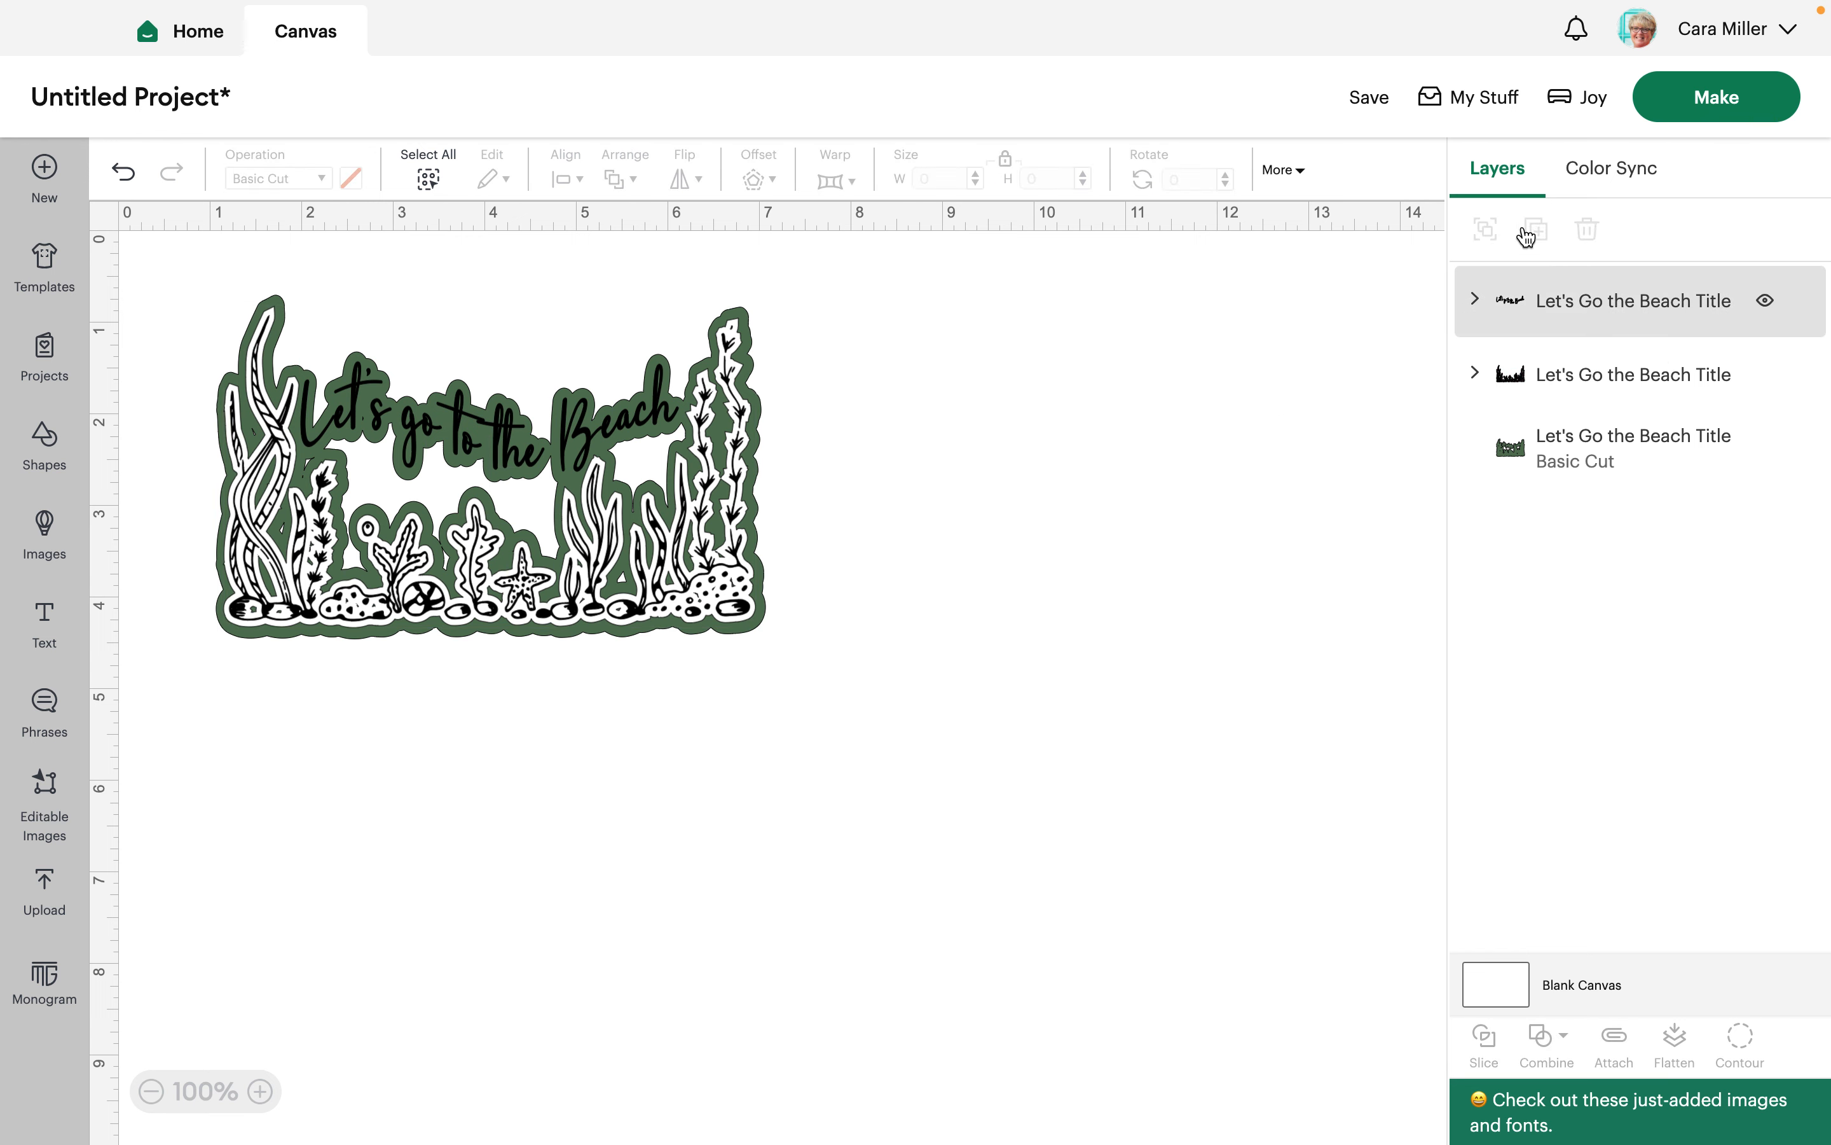
pyautogui.click(753, 367)
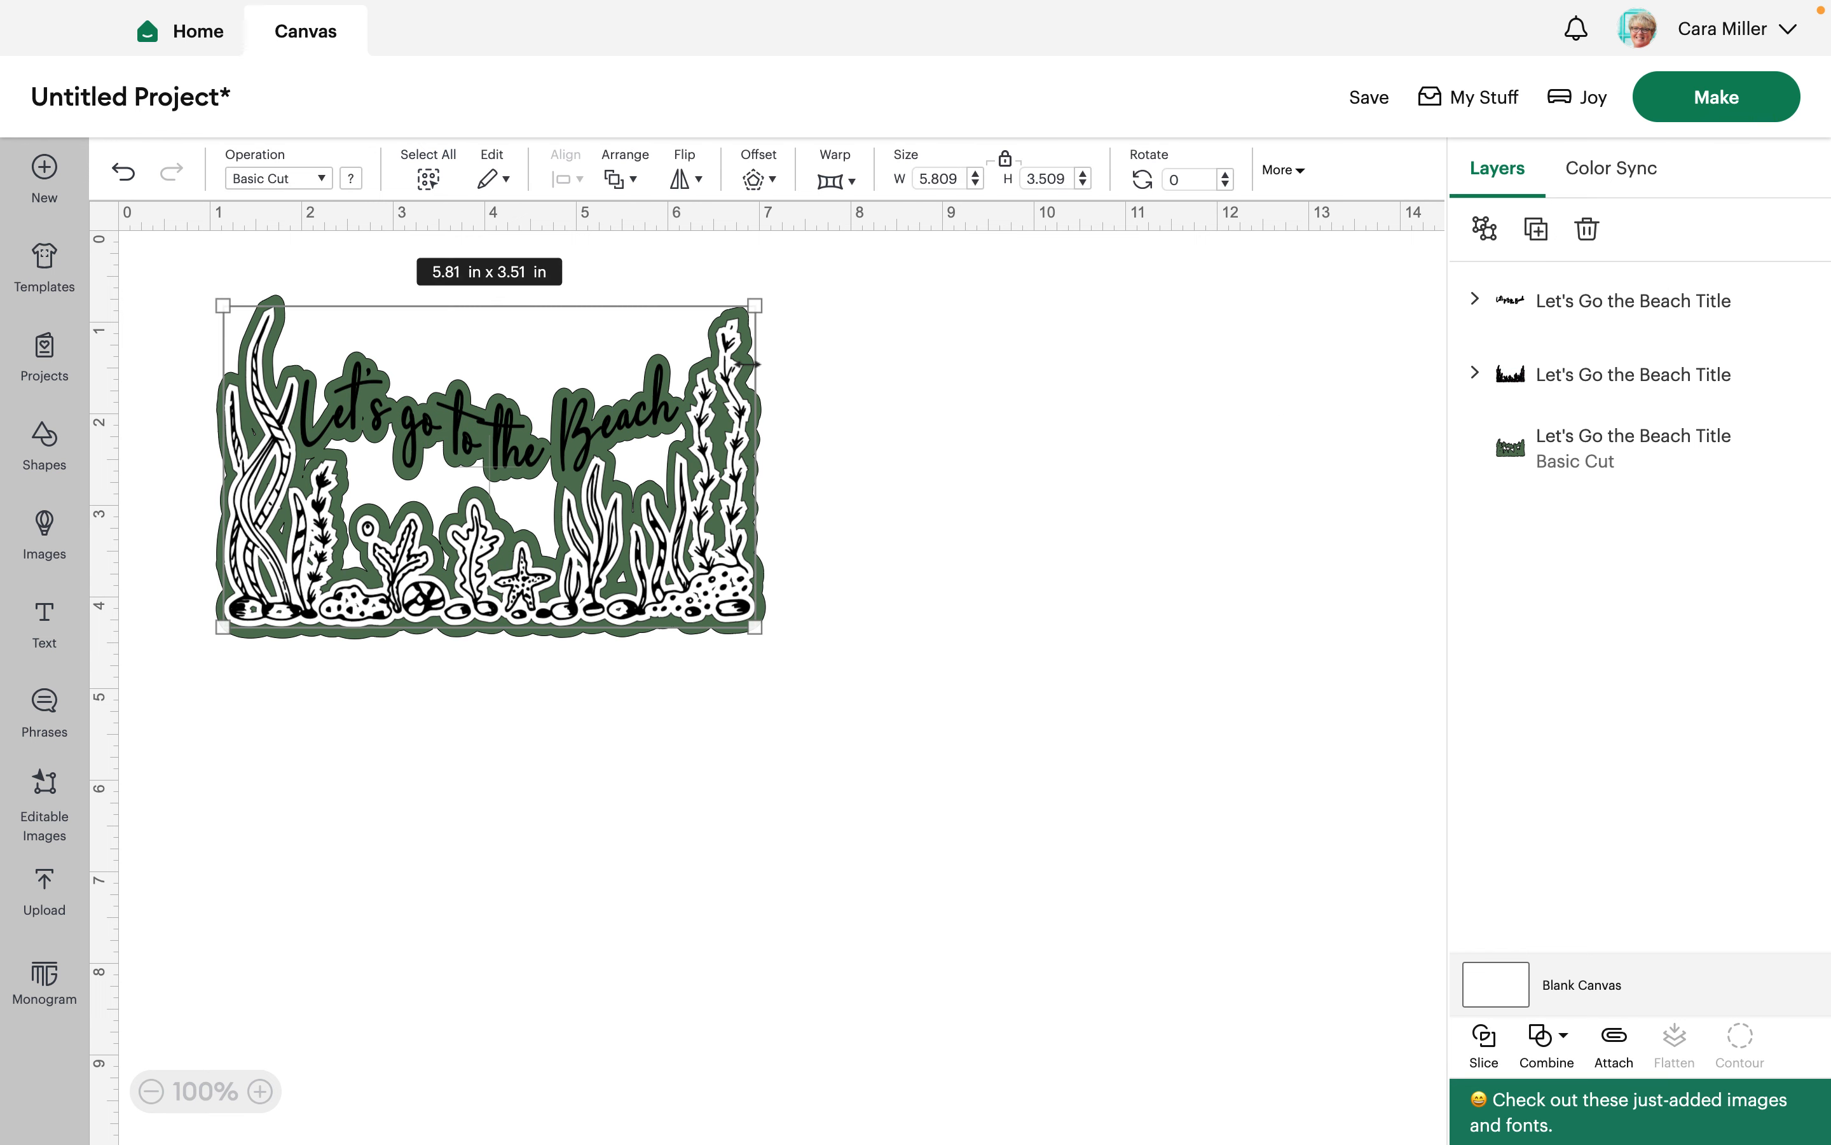
pyautogui.click(1488, 232)
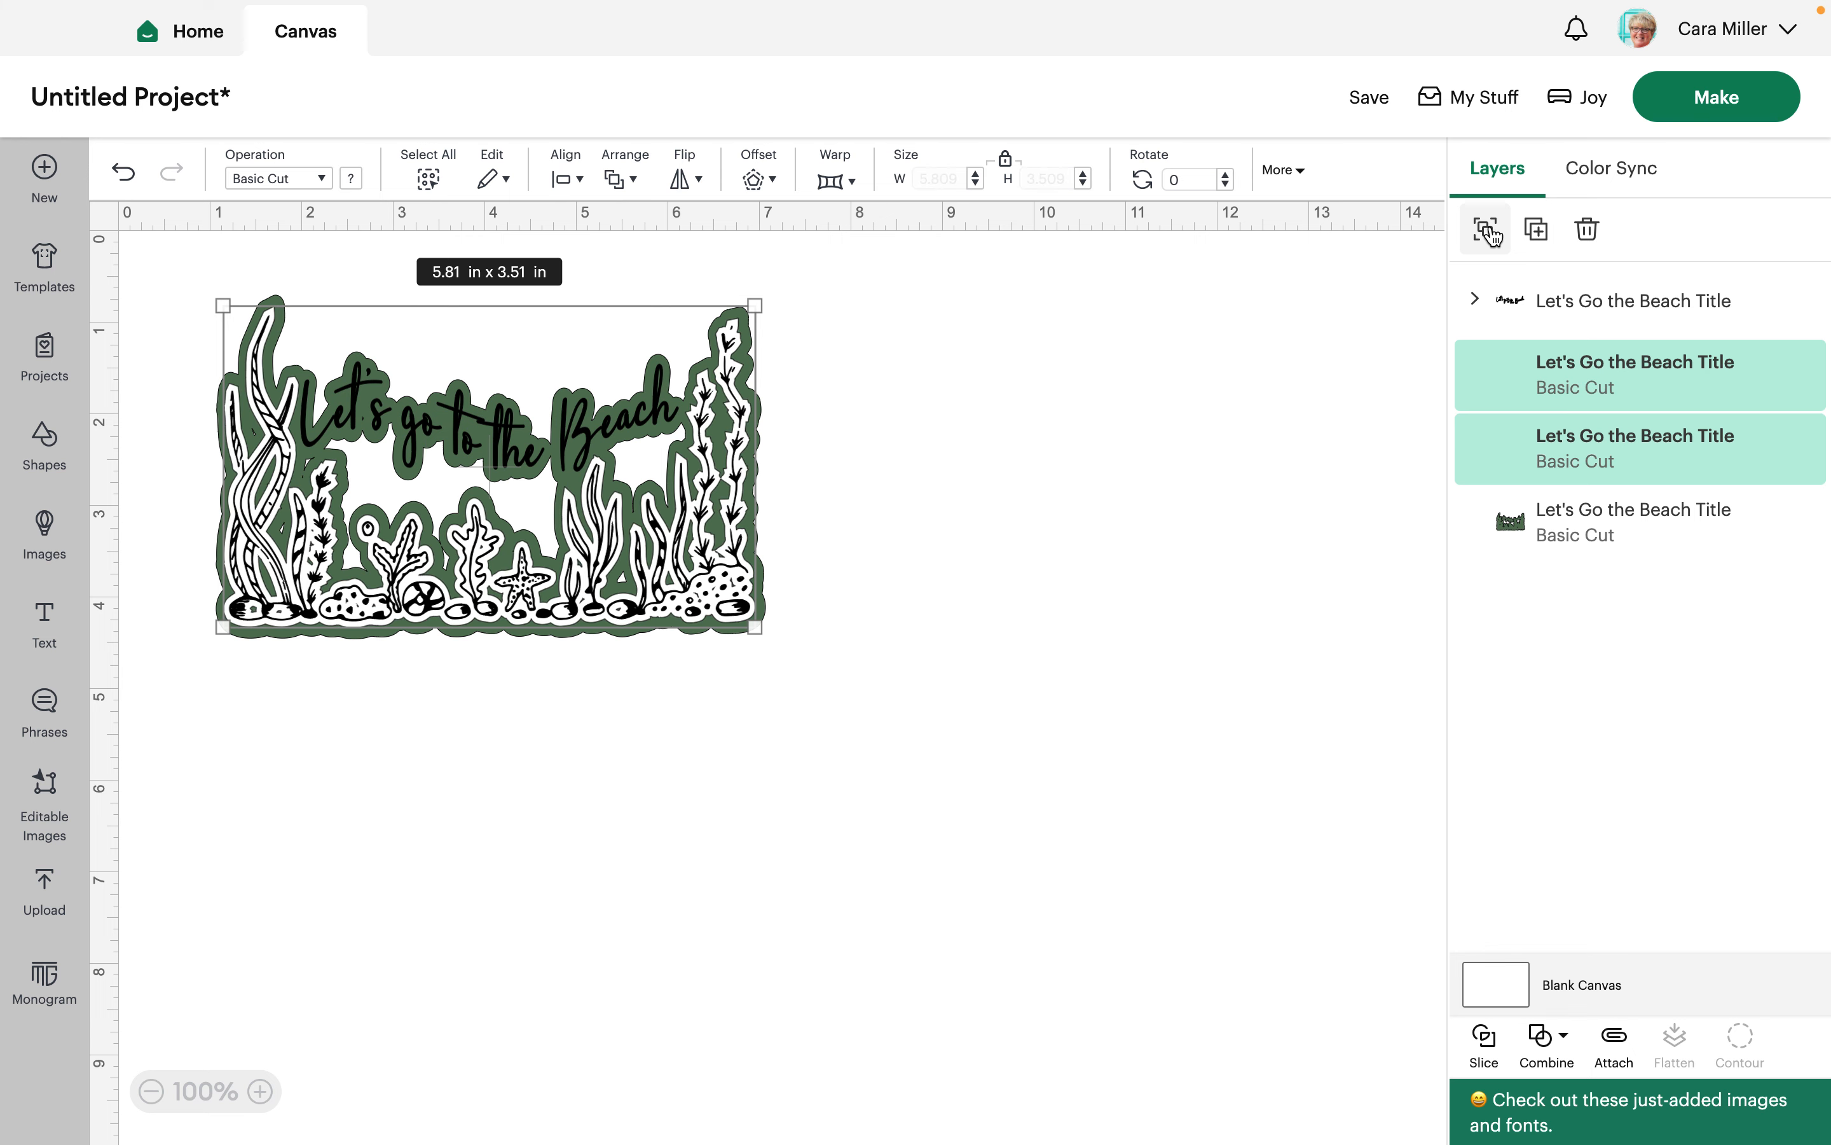
pyautogui.click(1116, 531)
# Change the operation of the black sea-plant detail layer to Pen so it is drawn instead of cut
pyautogui.click(1554, 375)
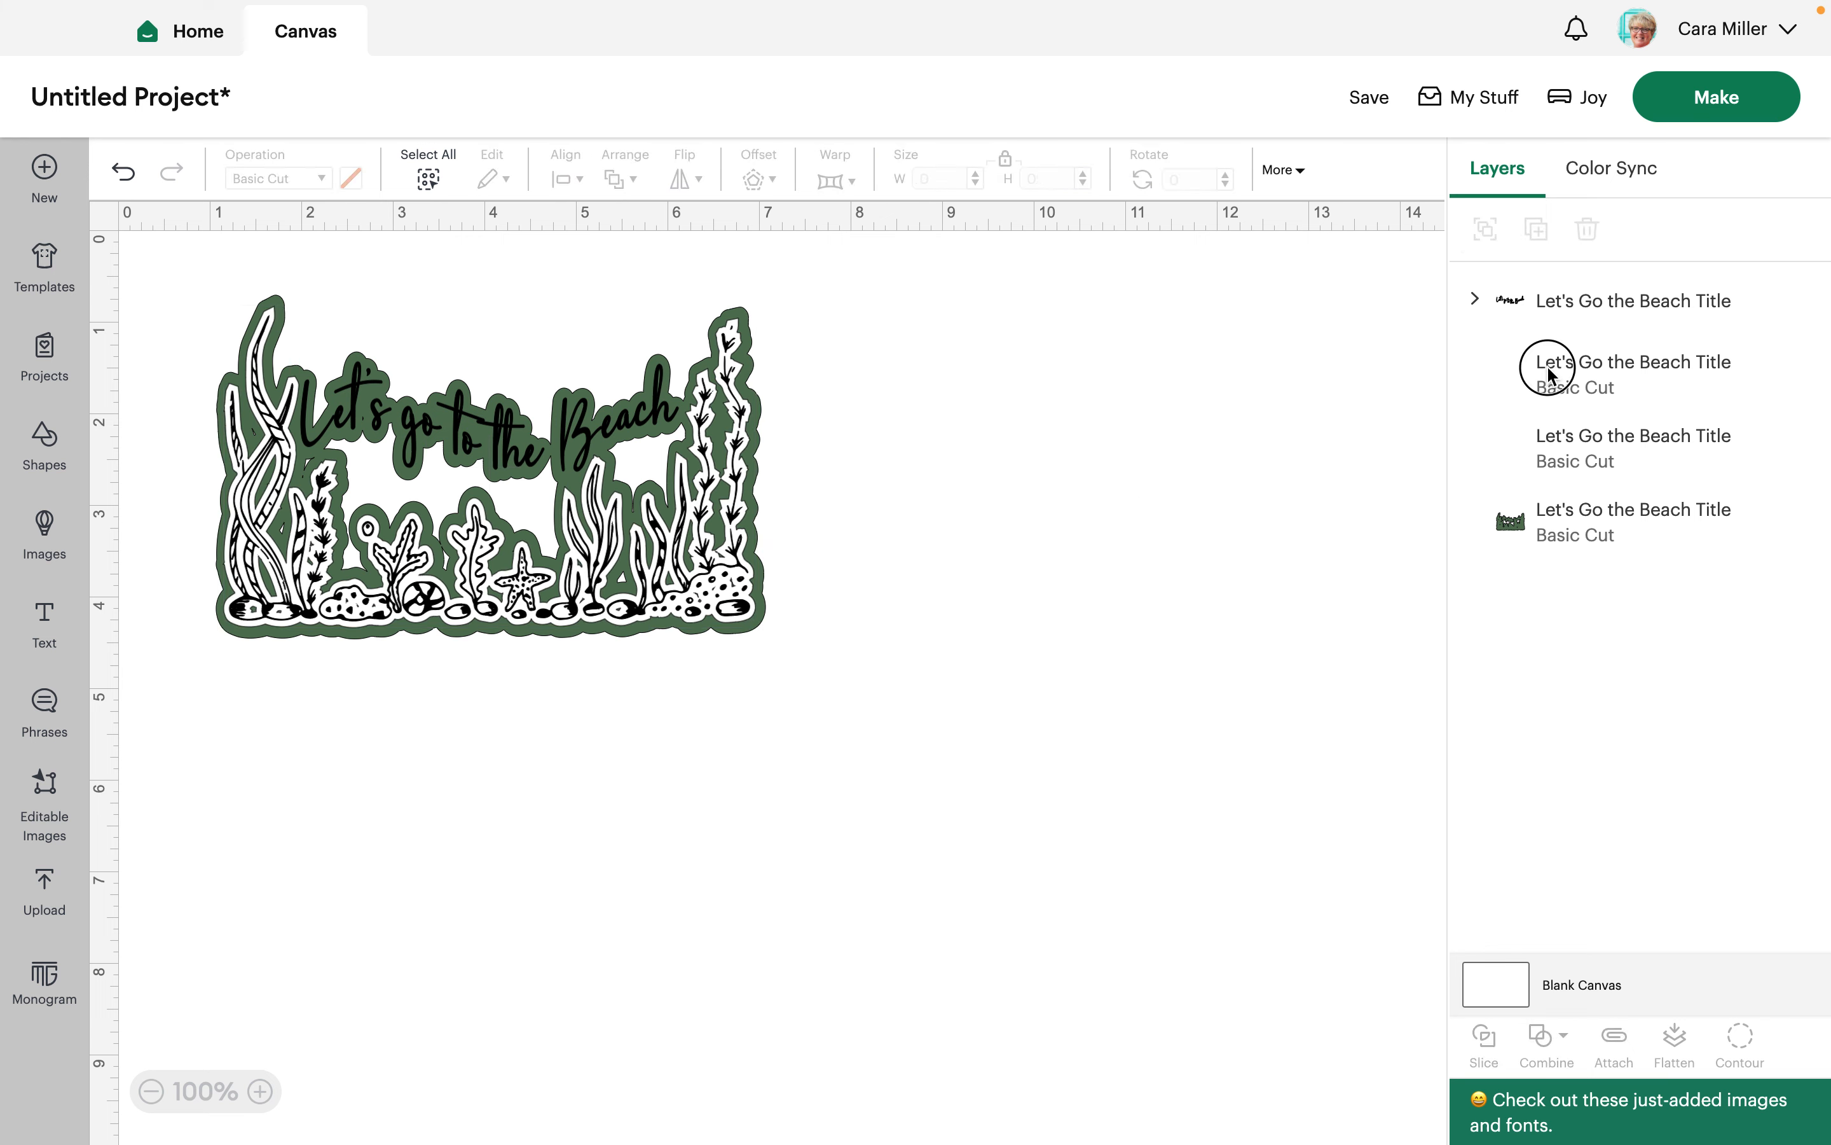
pyautogui.click(1561, 447)
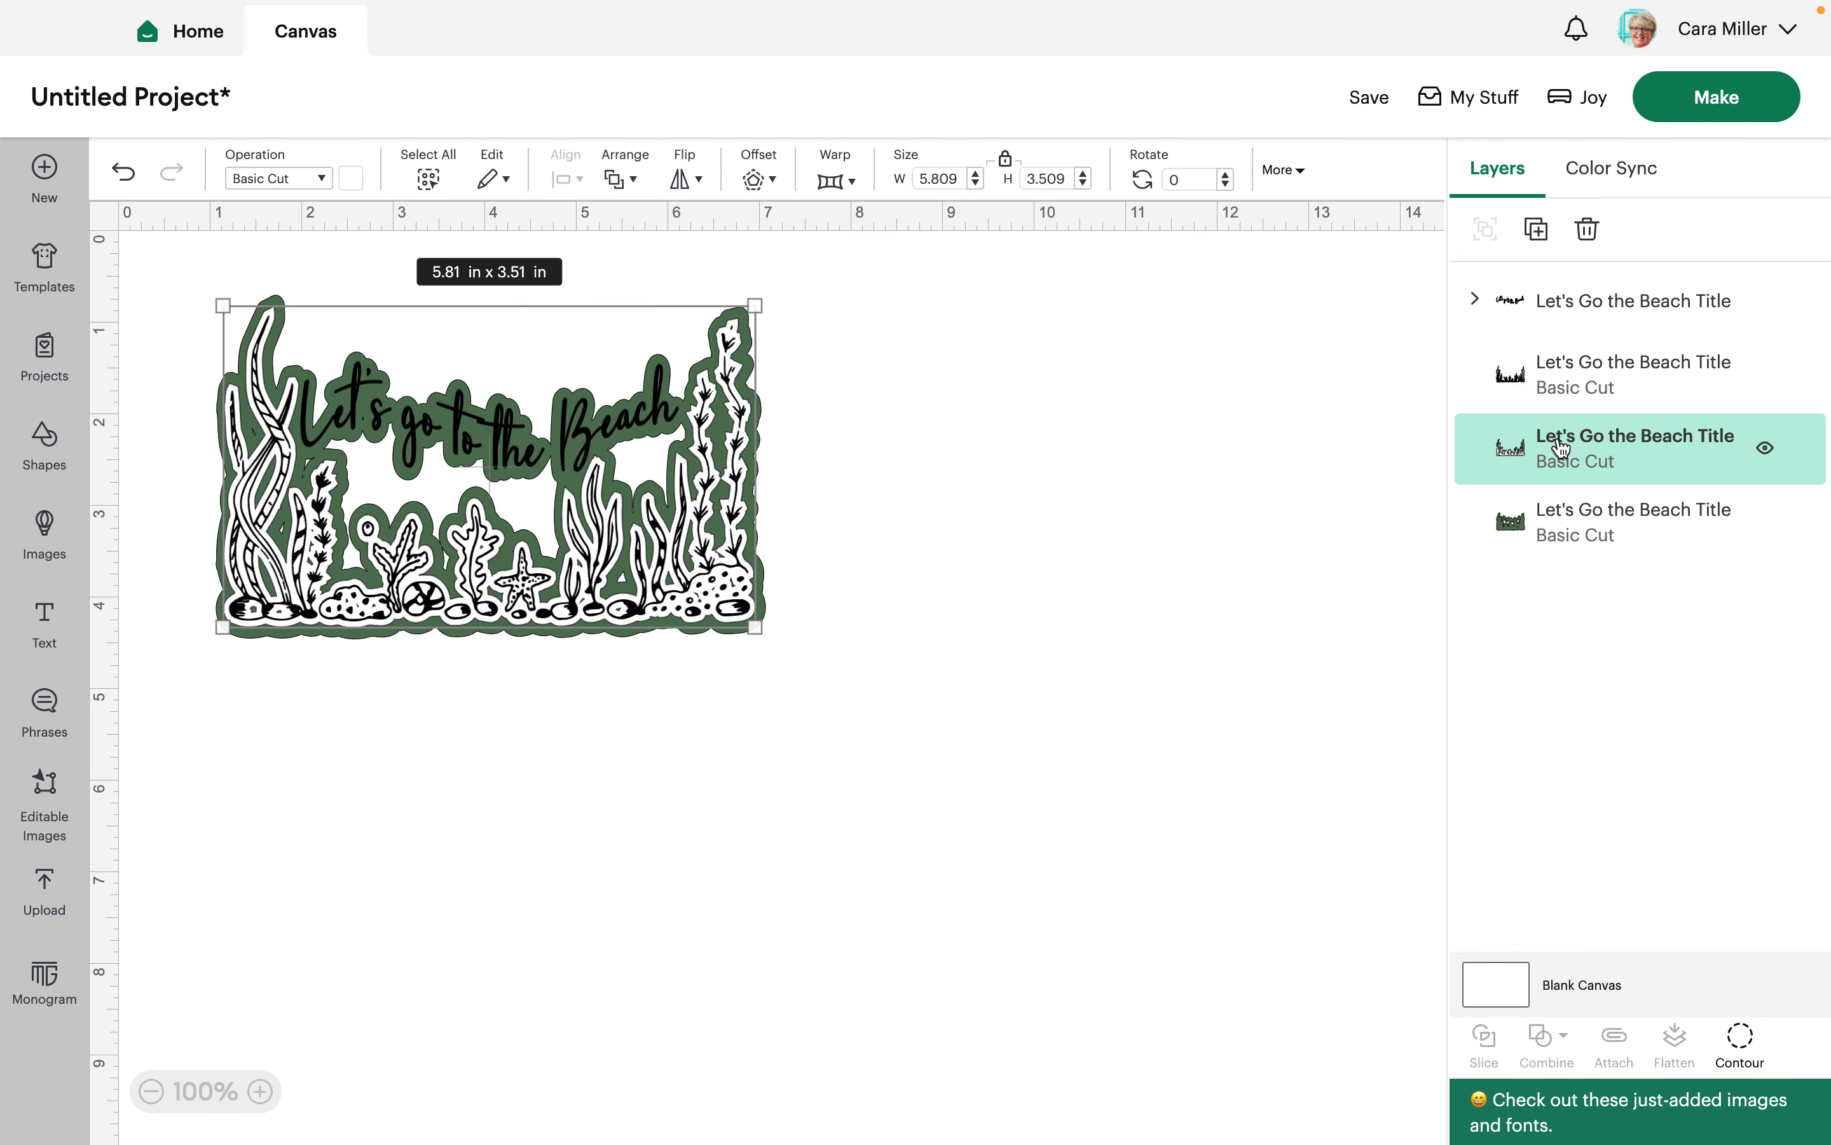
pyautogui.click(1570, 518)
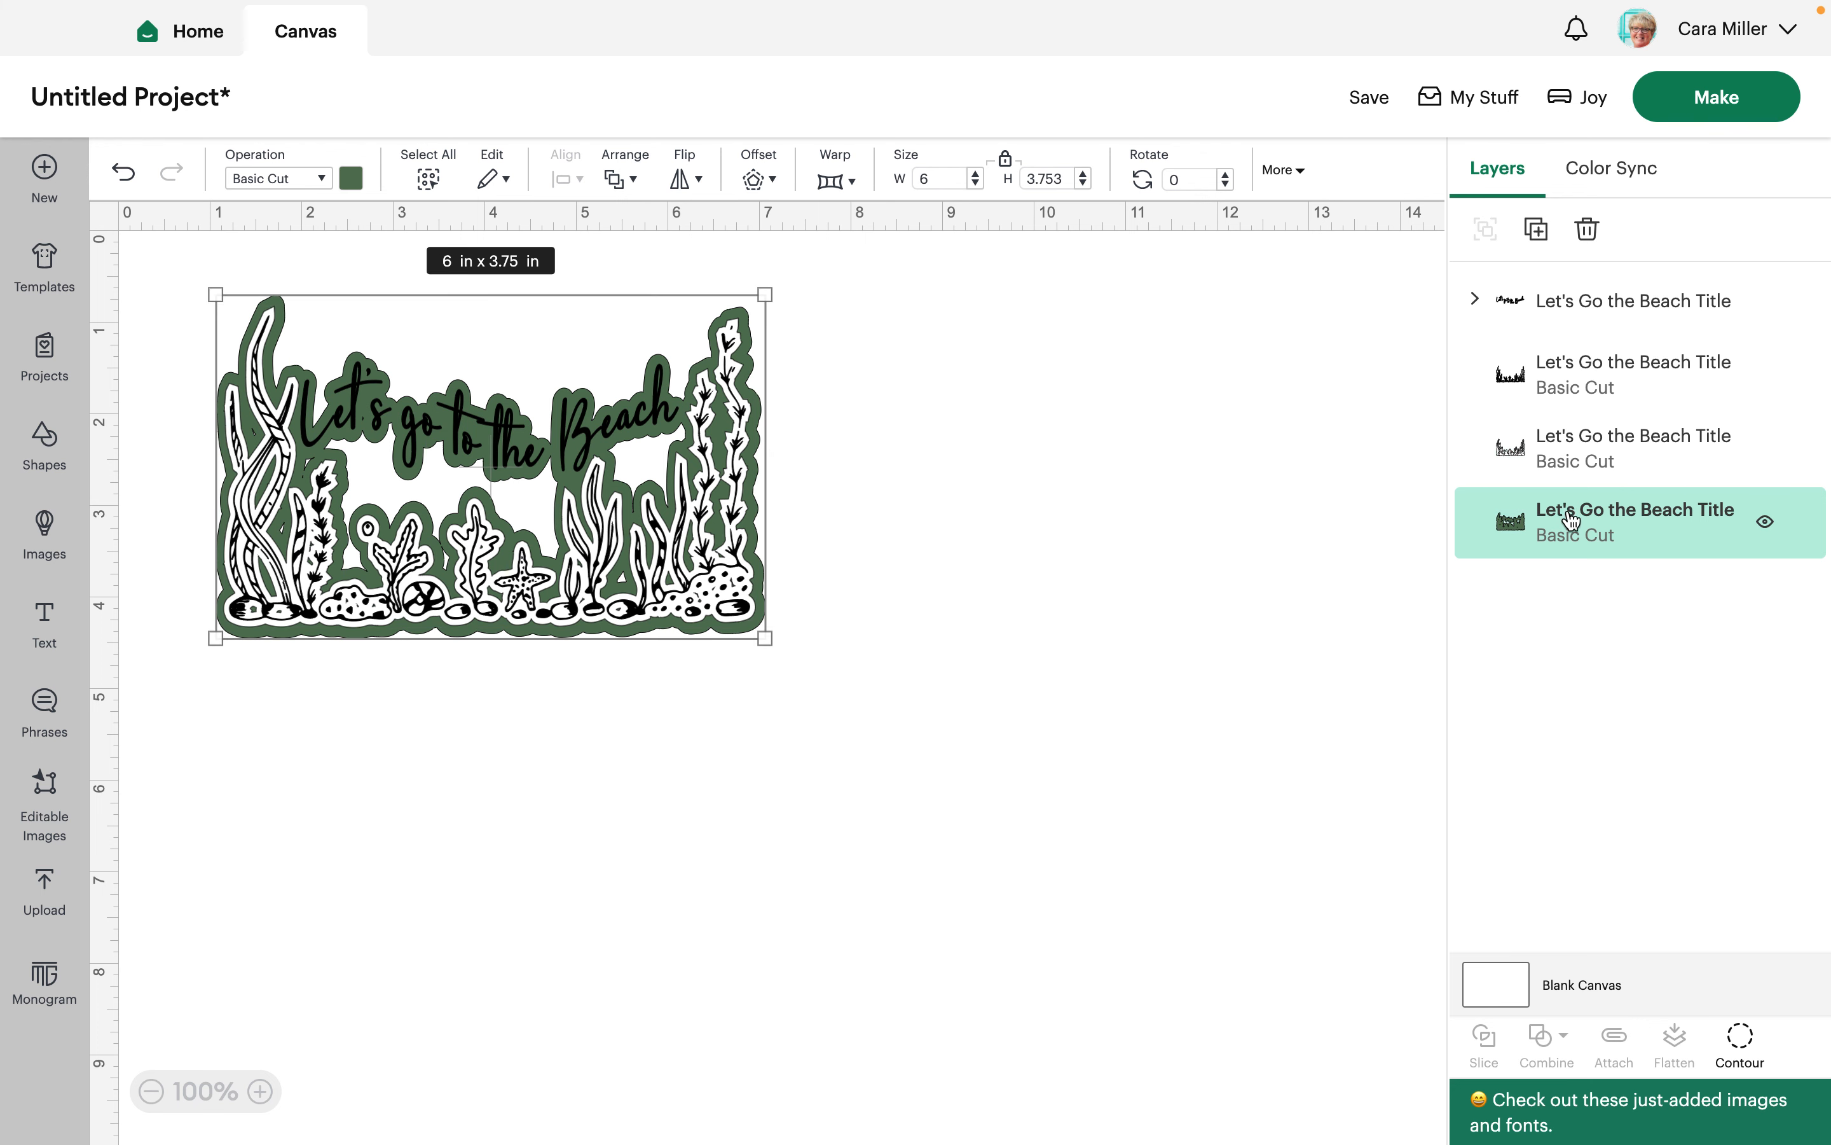
pyautogui.click(1080, 559)
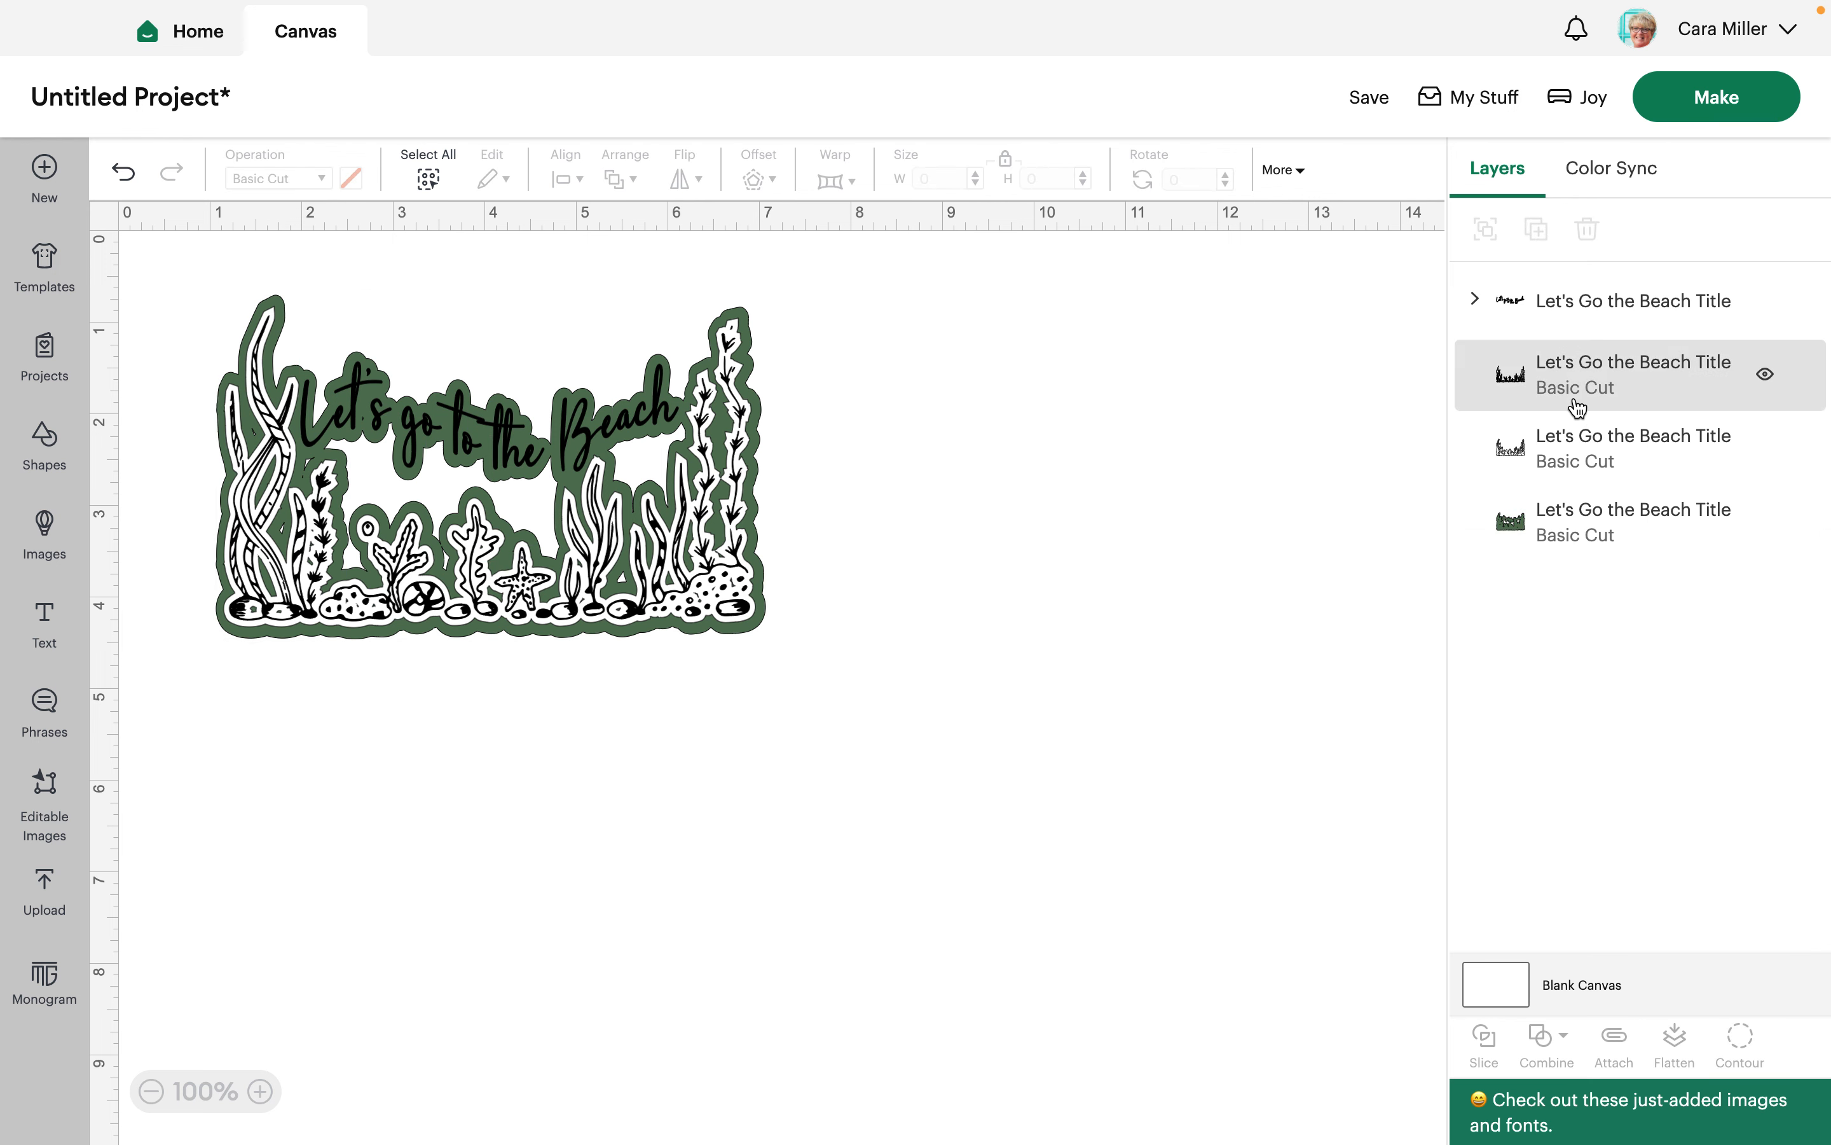
pyautogui.click(1560, 446)
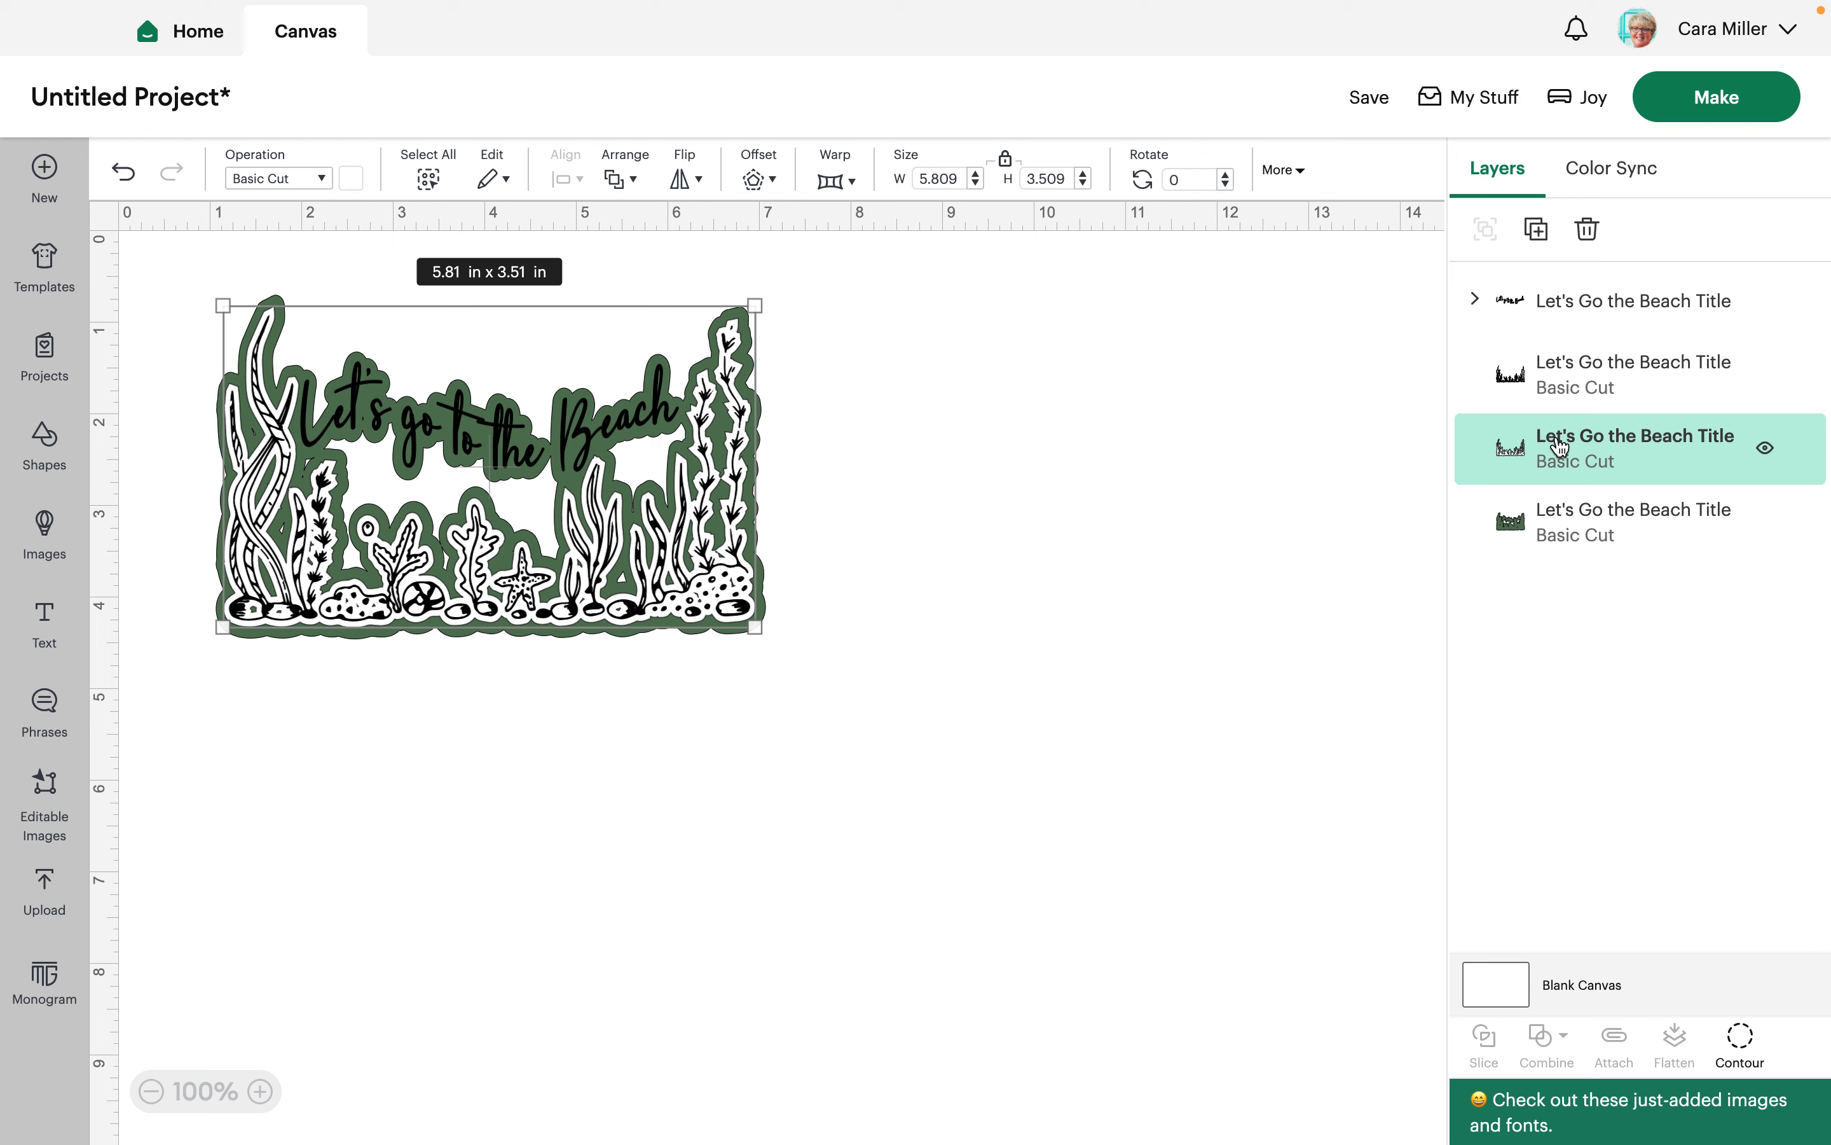
pyautogui.click(1570, 371)
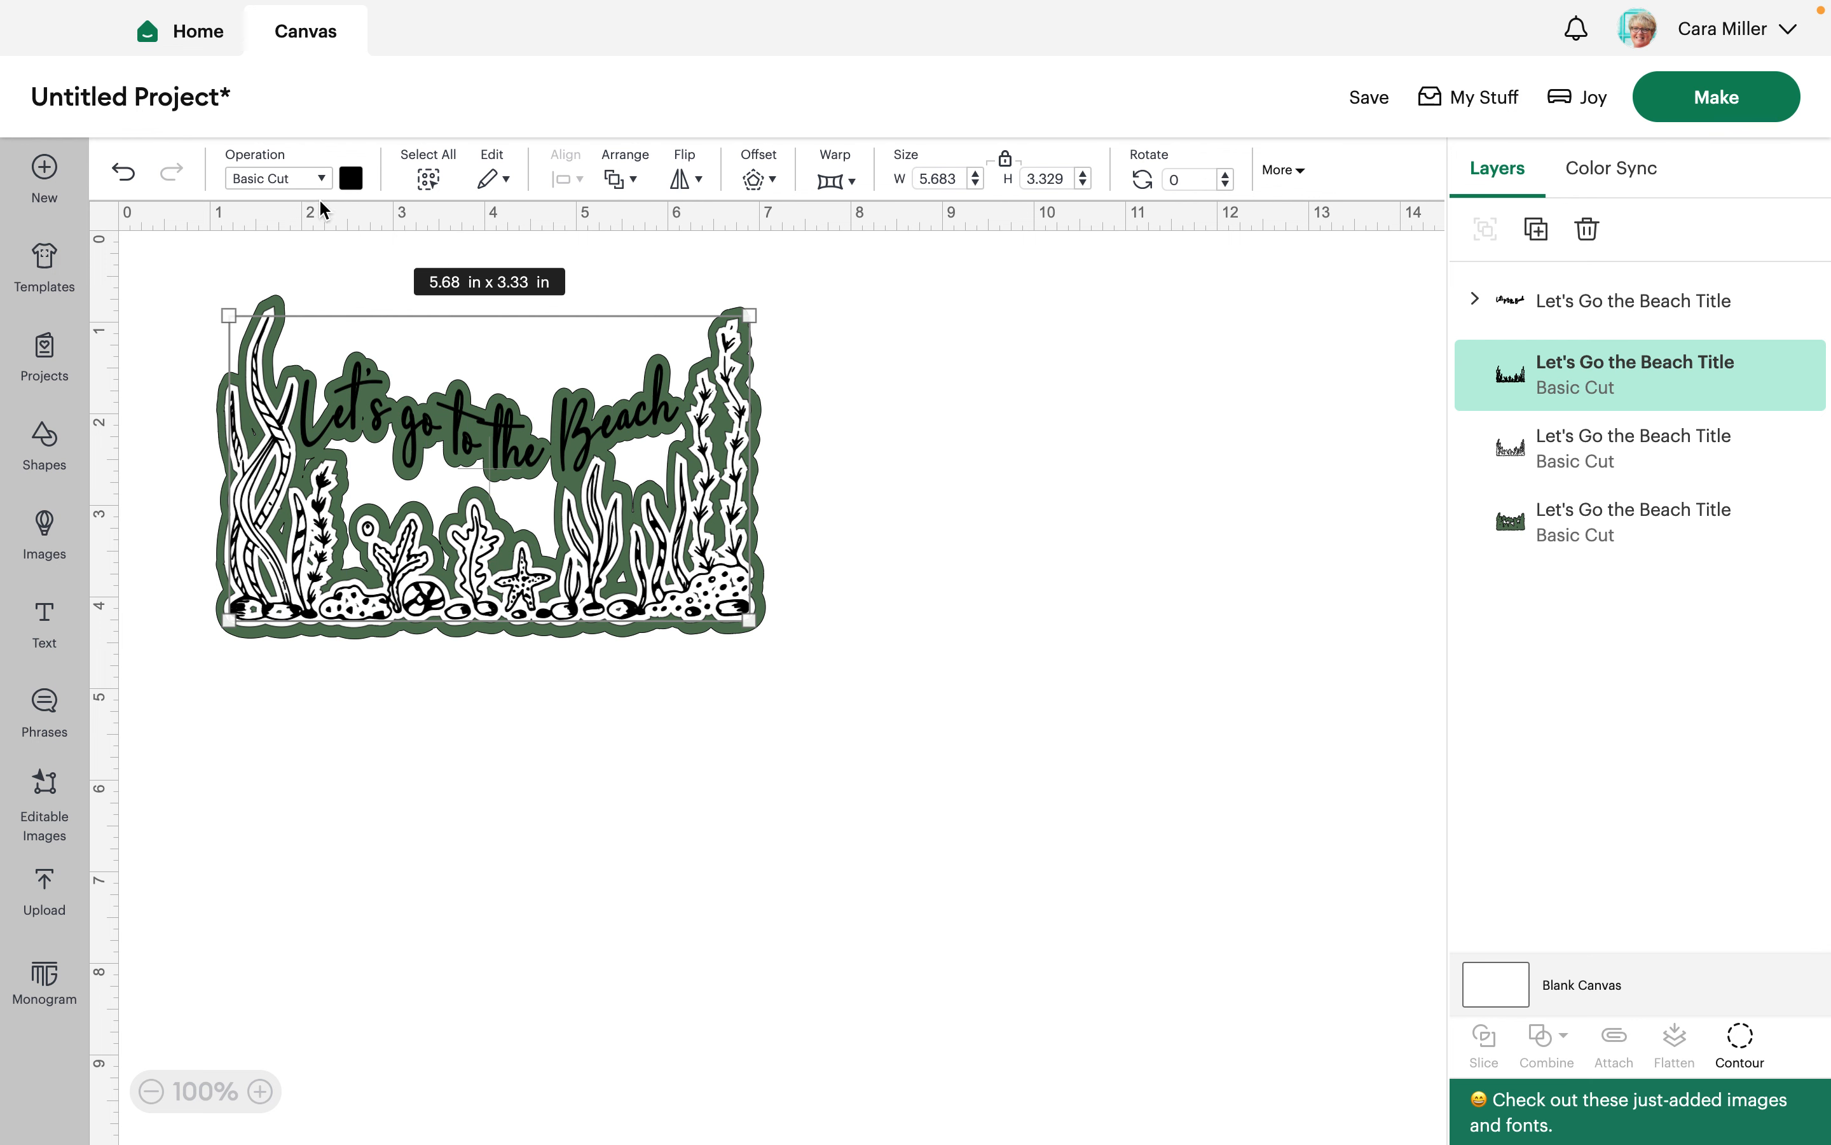
pyautogui.click(319, 178)
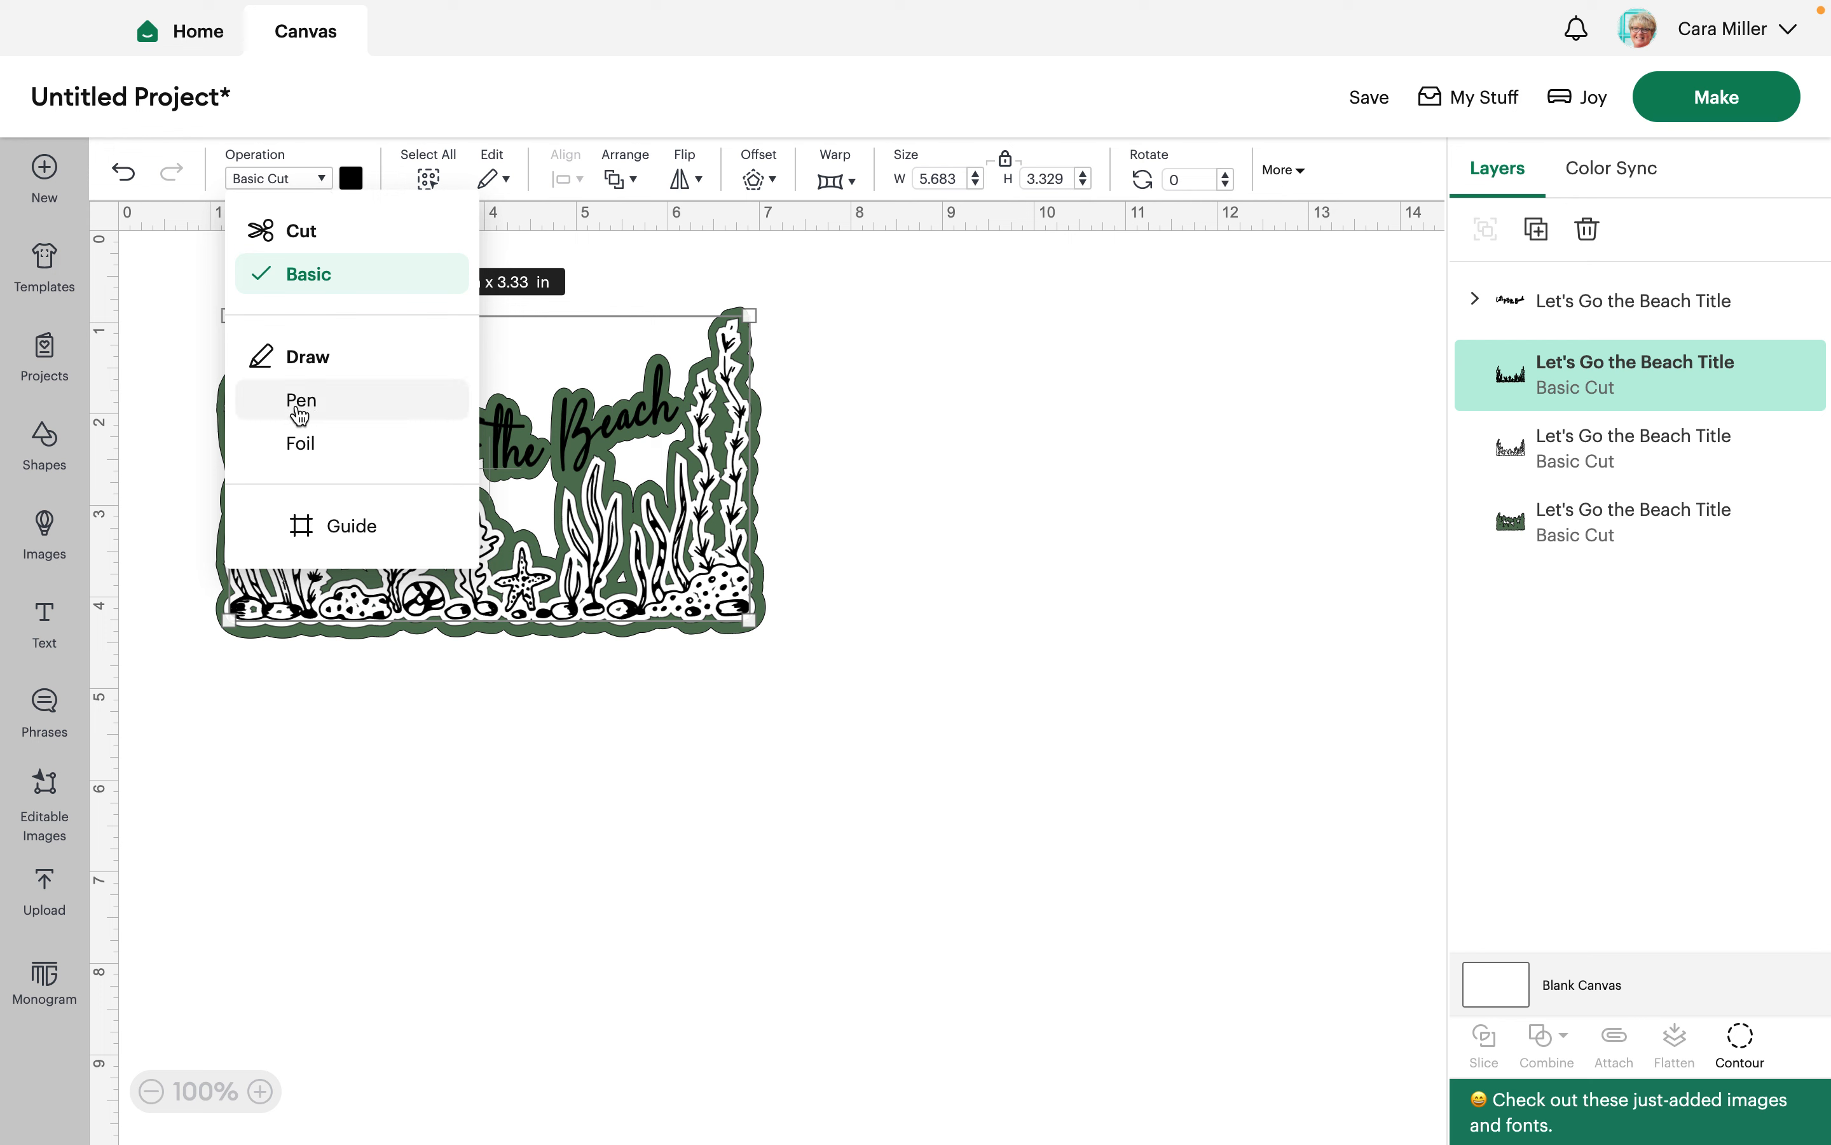
pyautogui.click(300, 413)
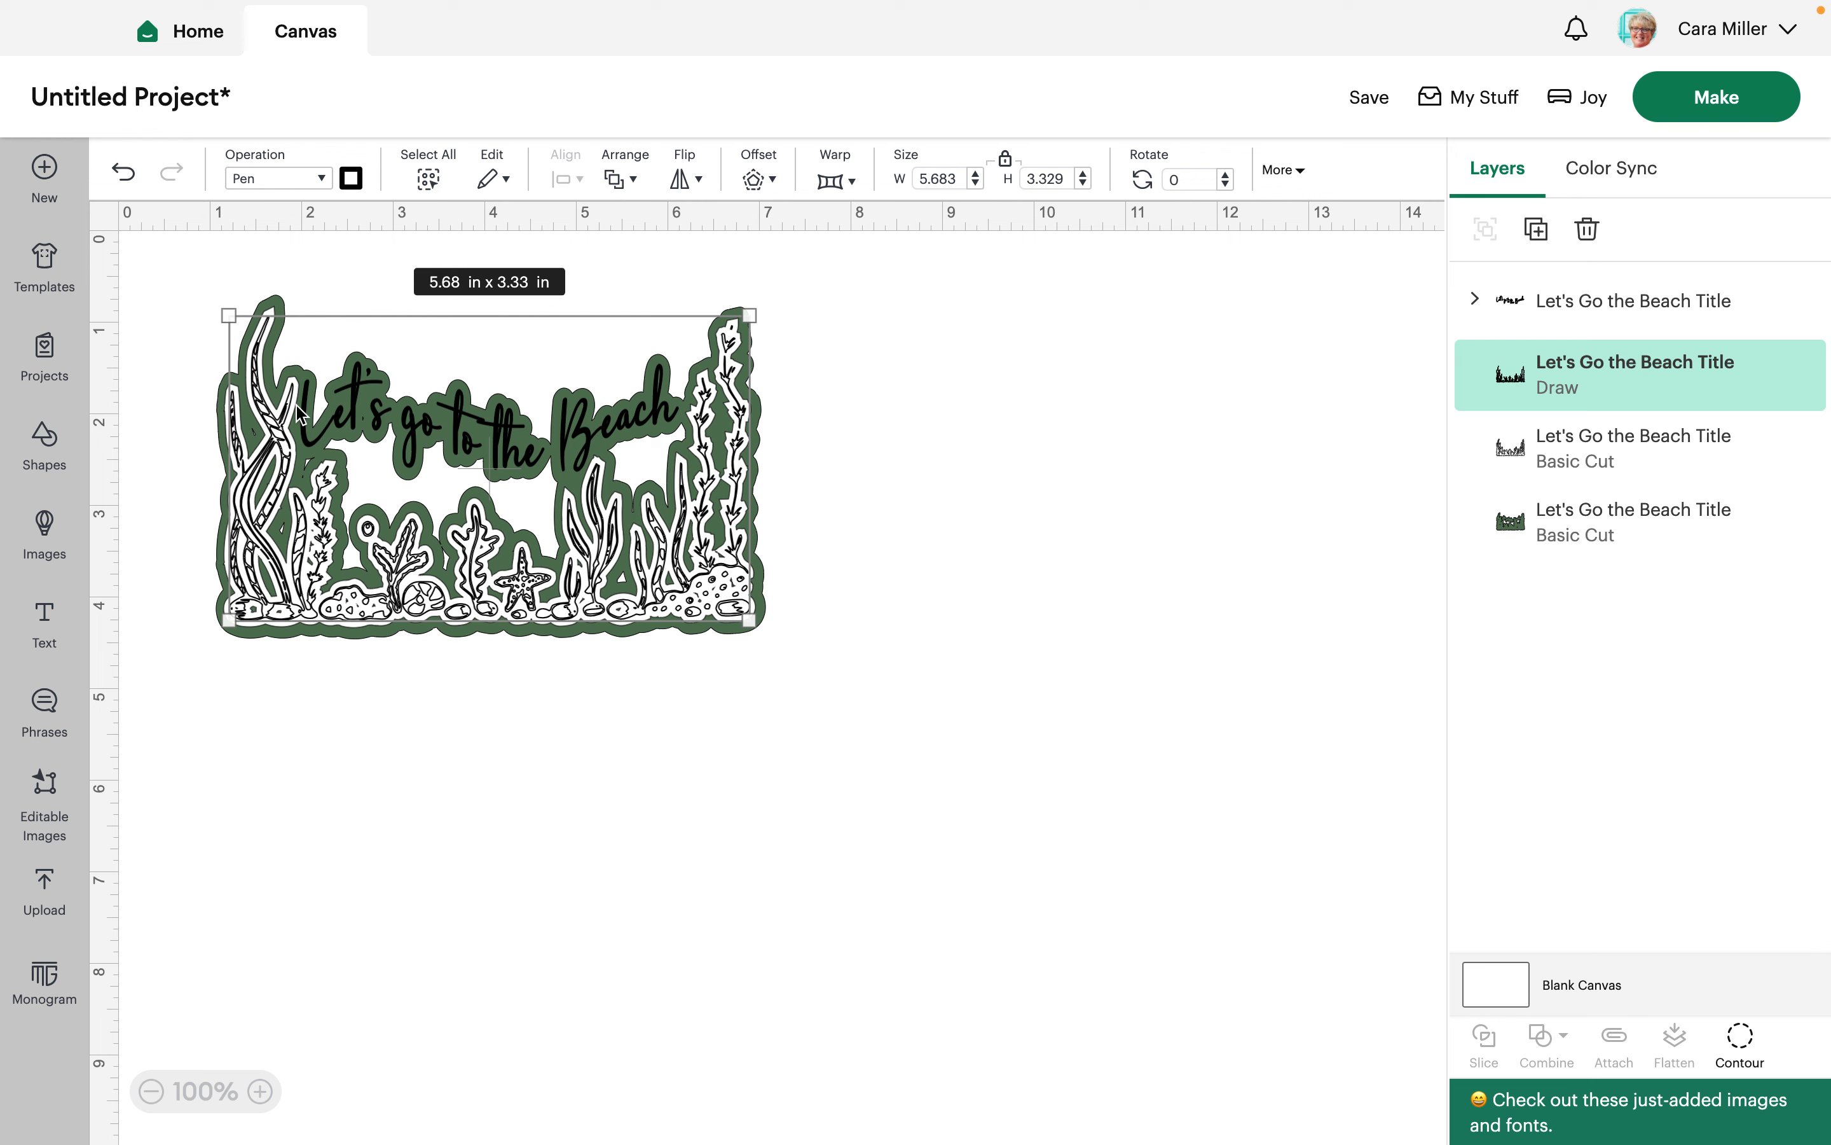
pyautogui.click(999, 478)
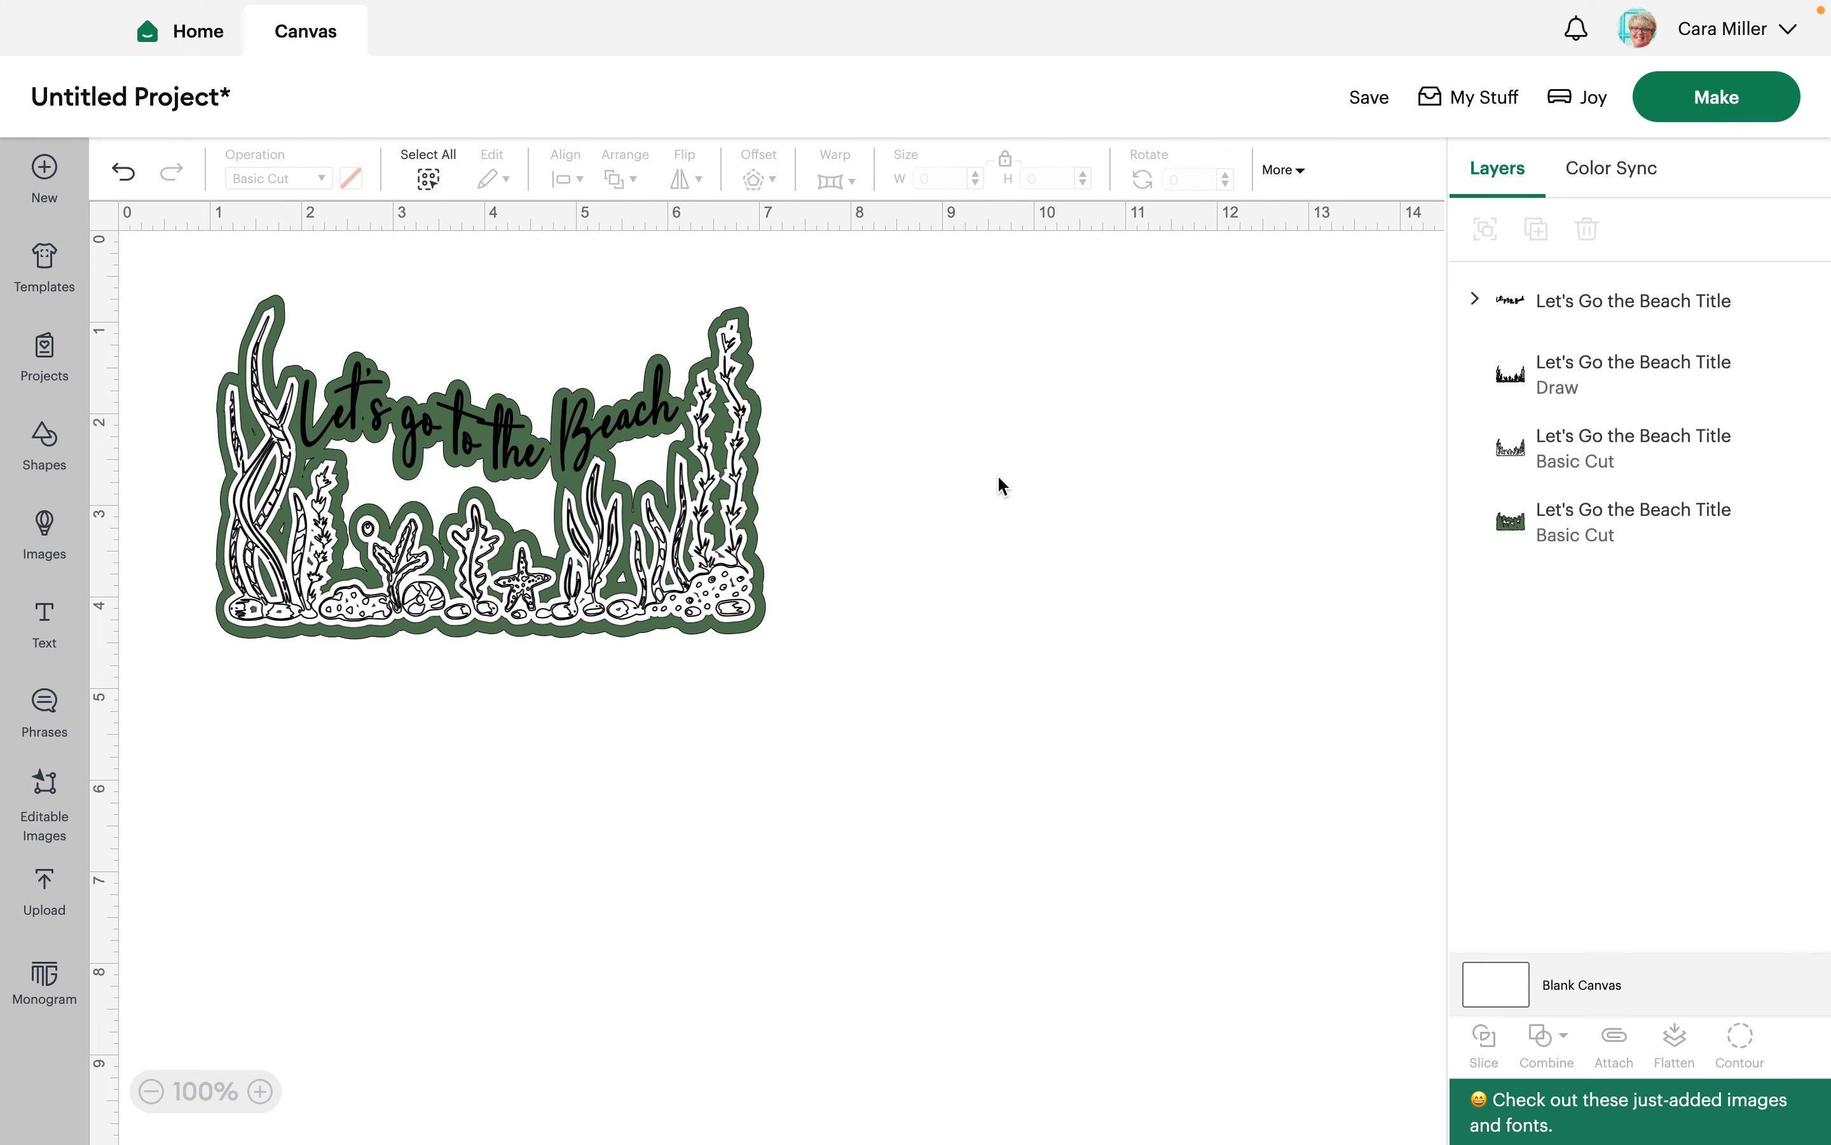
# Attach the drawn detail layer to the white sea-plant cut layer and move the attached piece beside the green background
pyautogui.click(1554, 390)
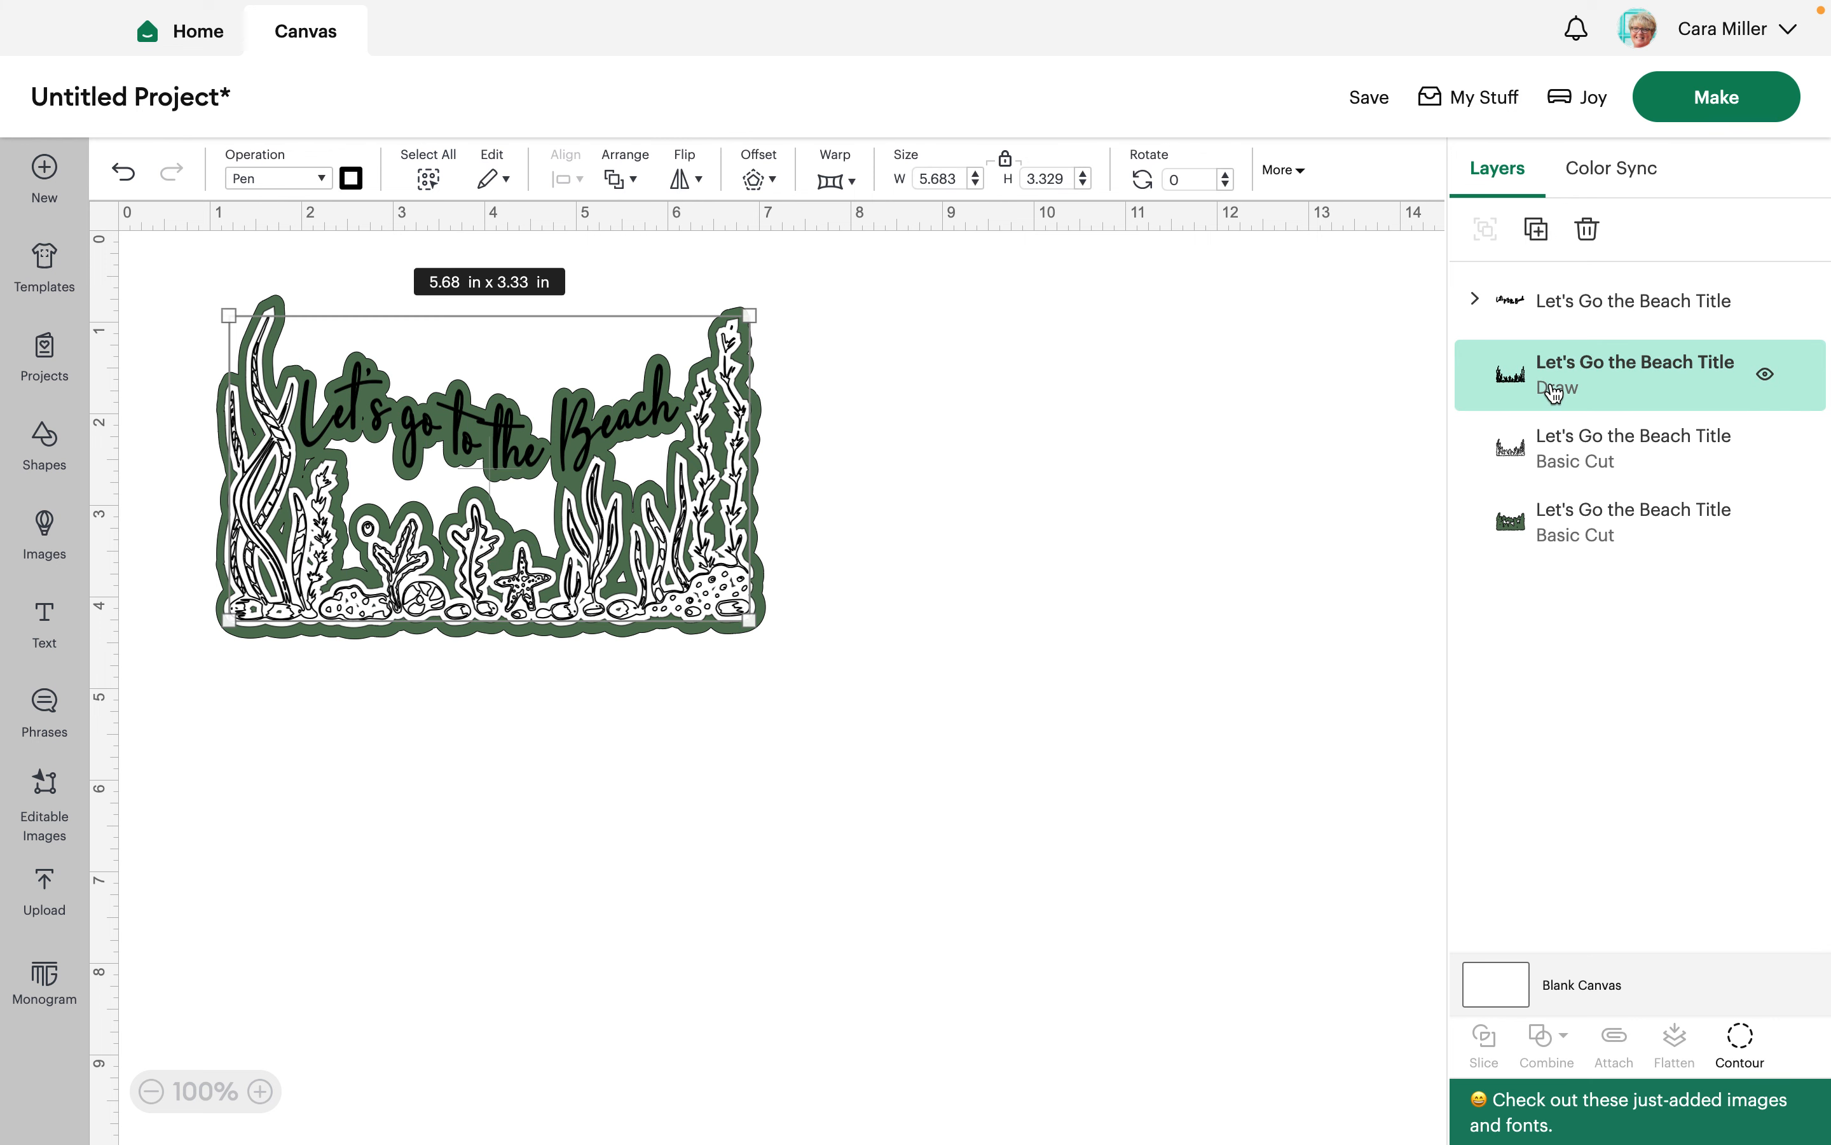
pyautogui.keyDown('shift'); pyautogui.click(1550, 465); pyautogui.keyUp('shift')
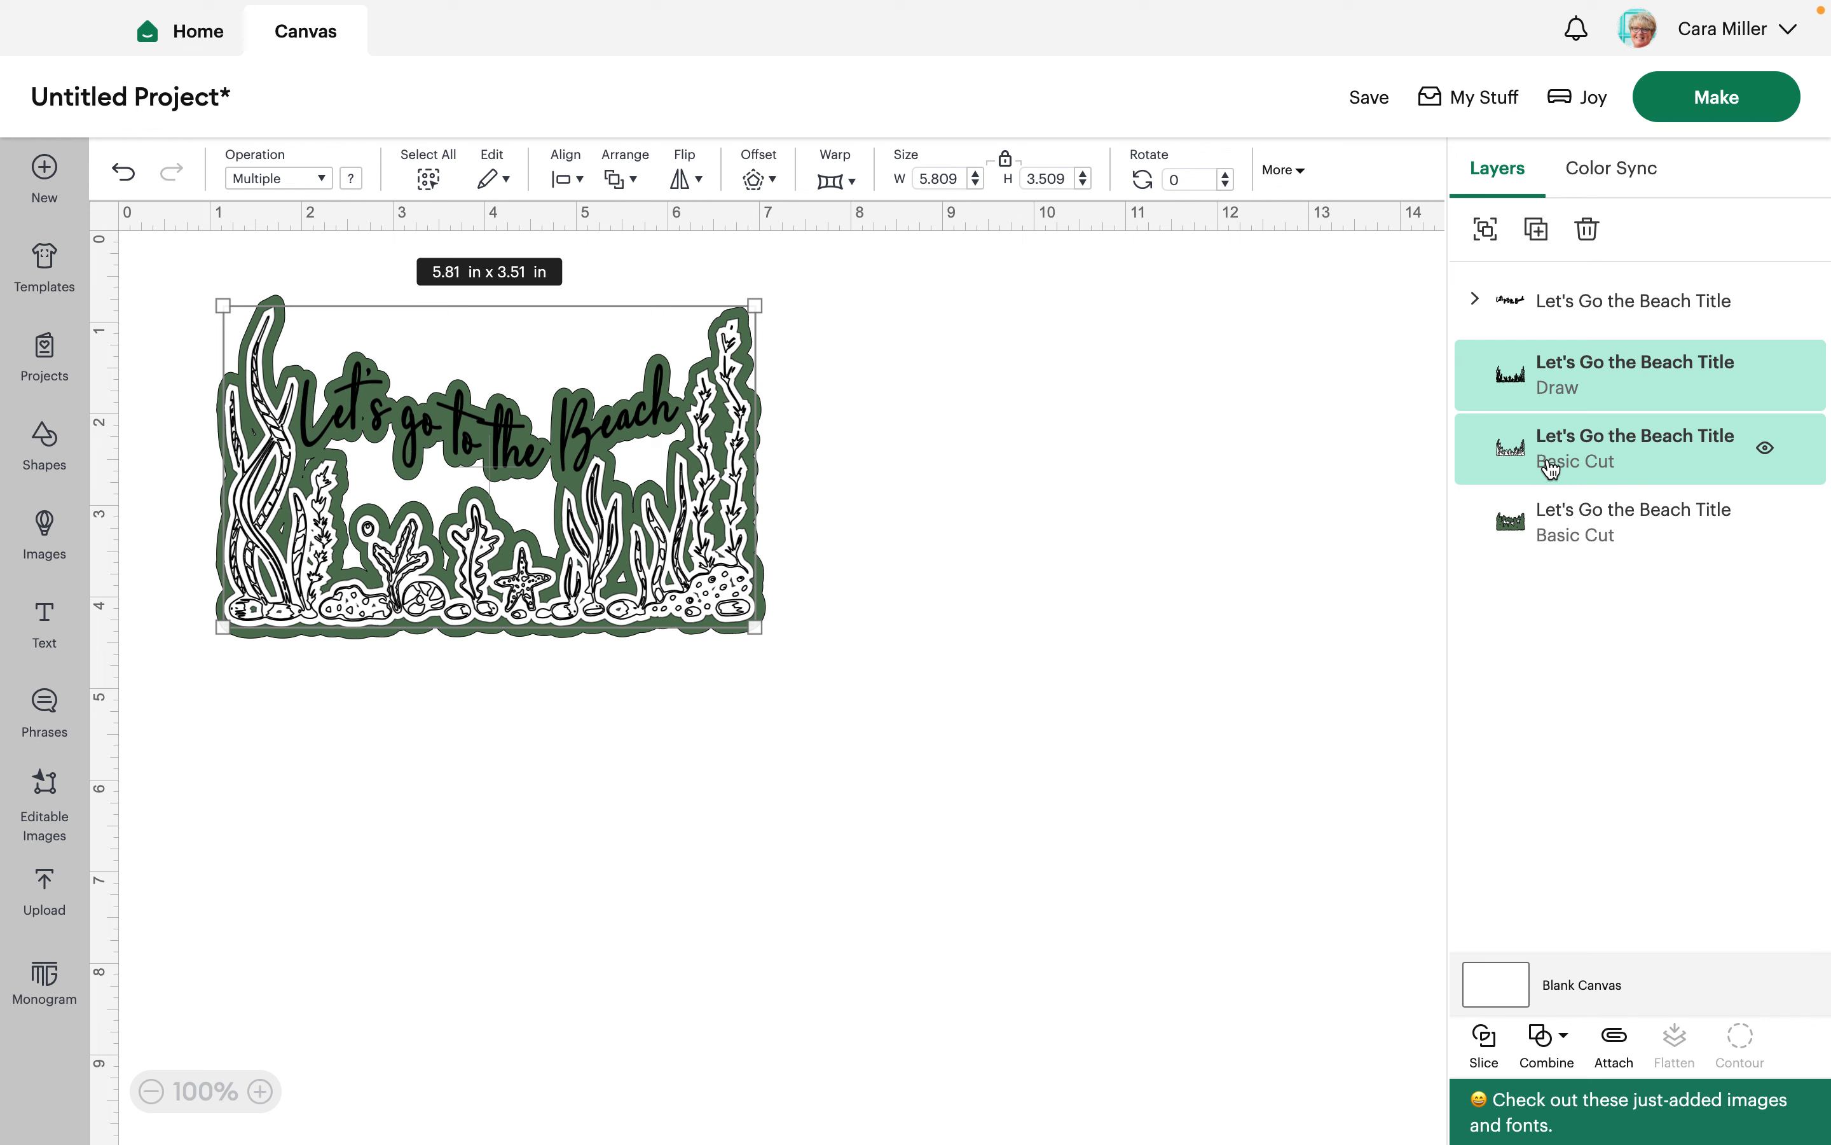
pyautogui.click(1612, 1048)
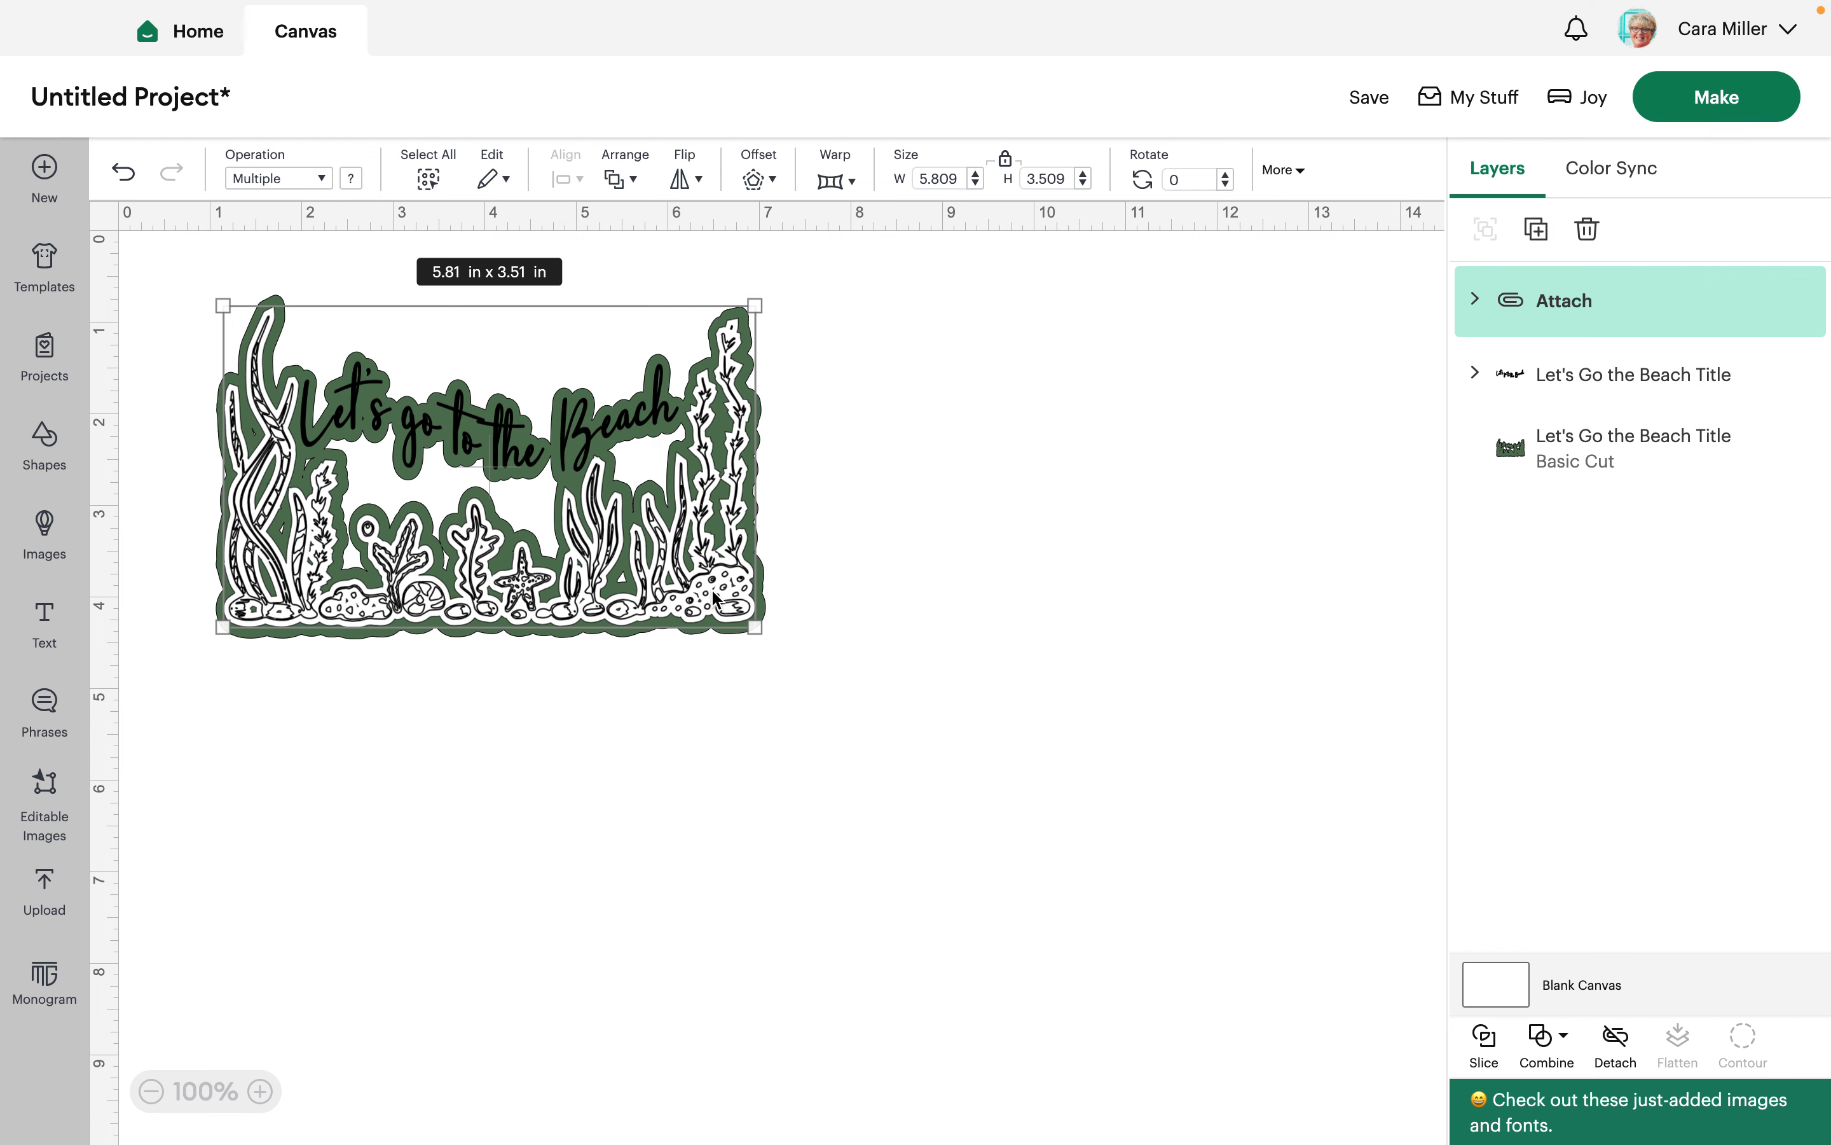
pyautogui.moveTo(715, 598); pyautogui.dragTo(1317, 581)
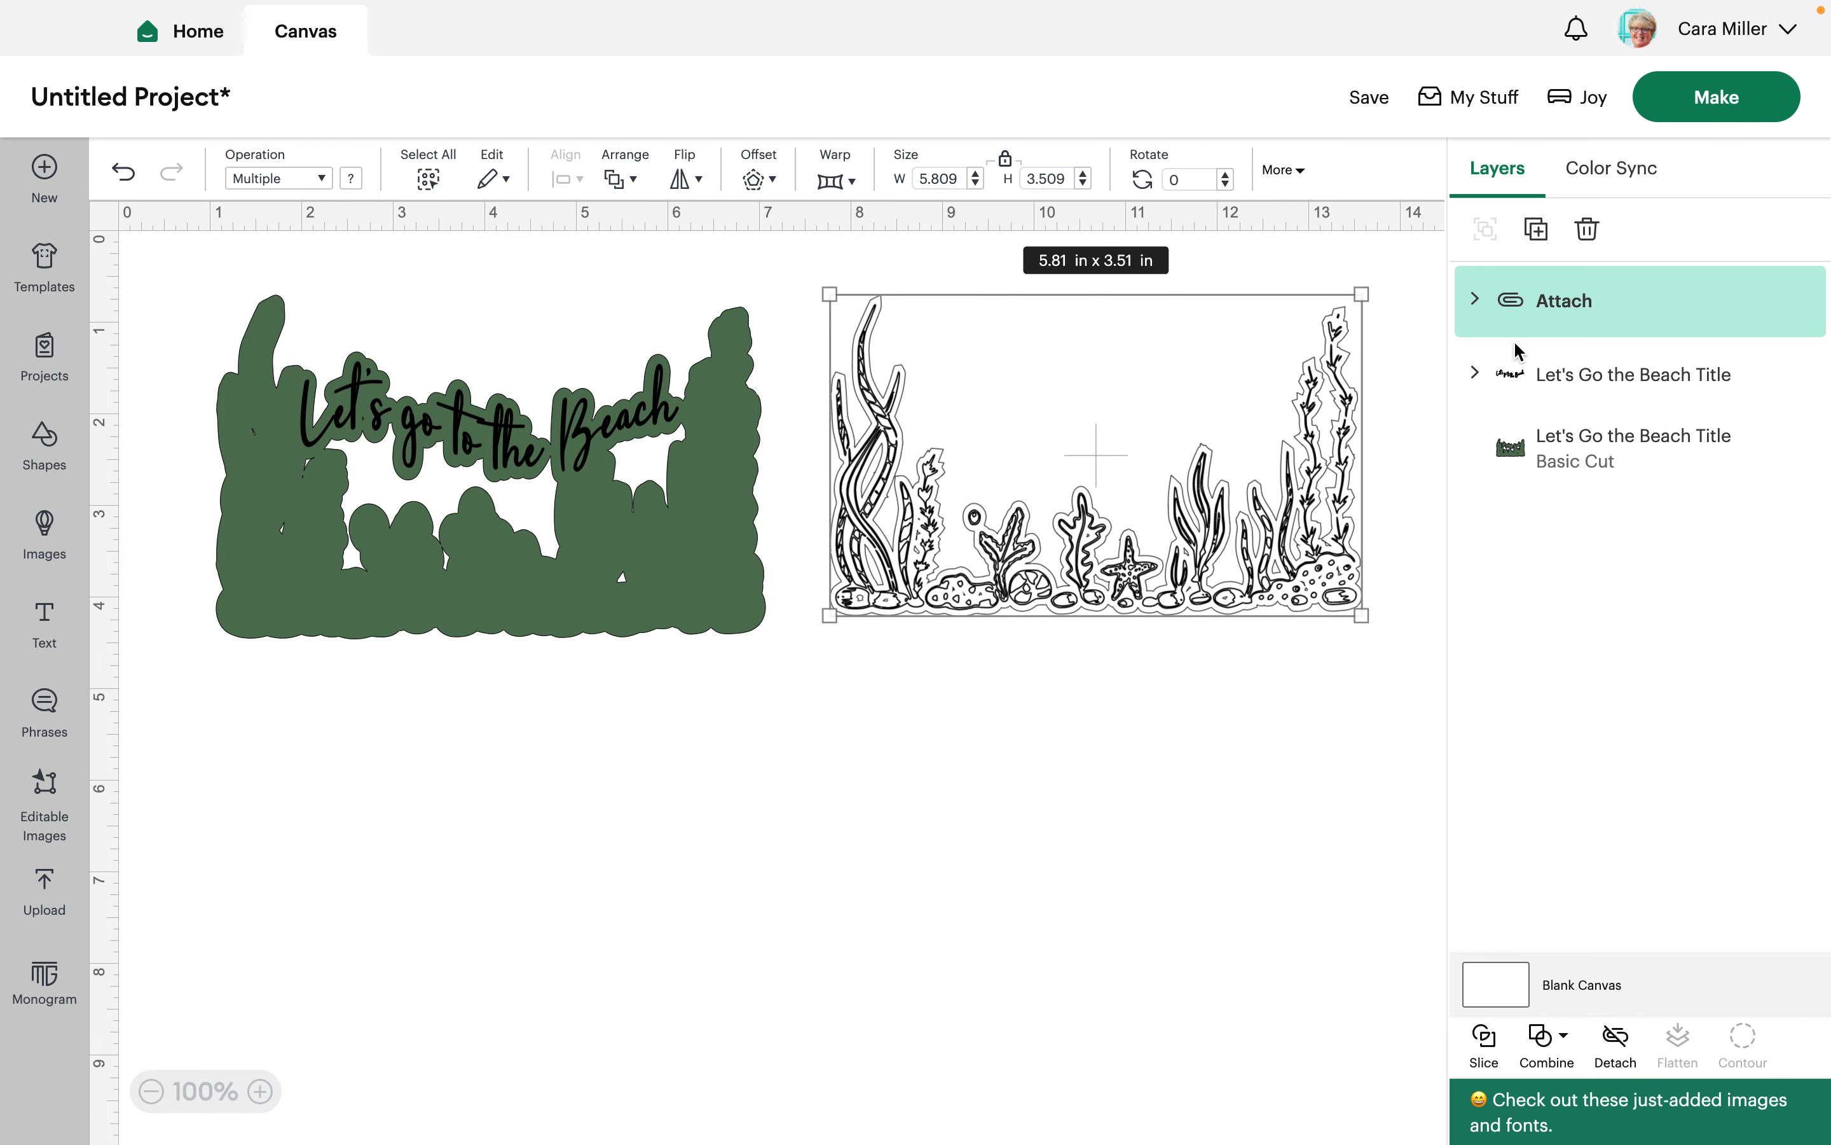
pyautogui.click(1475, 300)
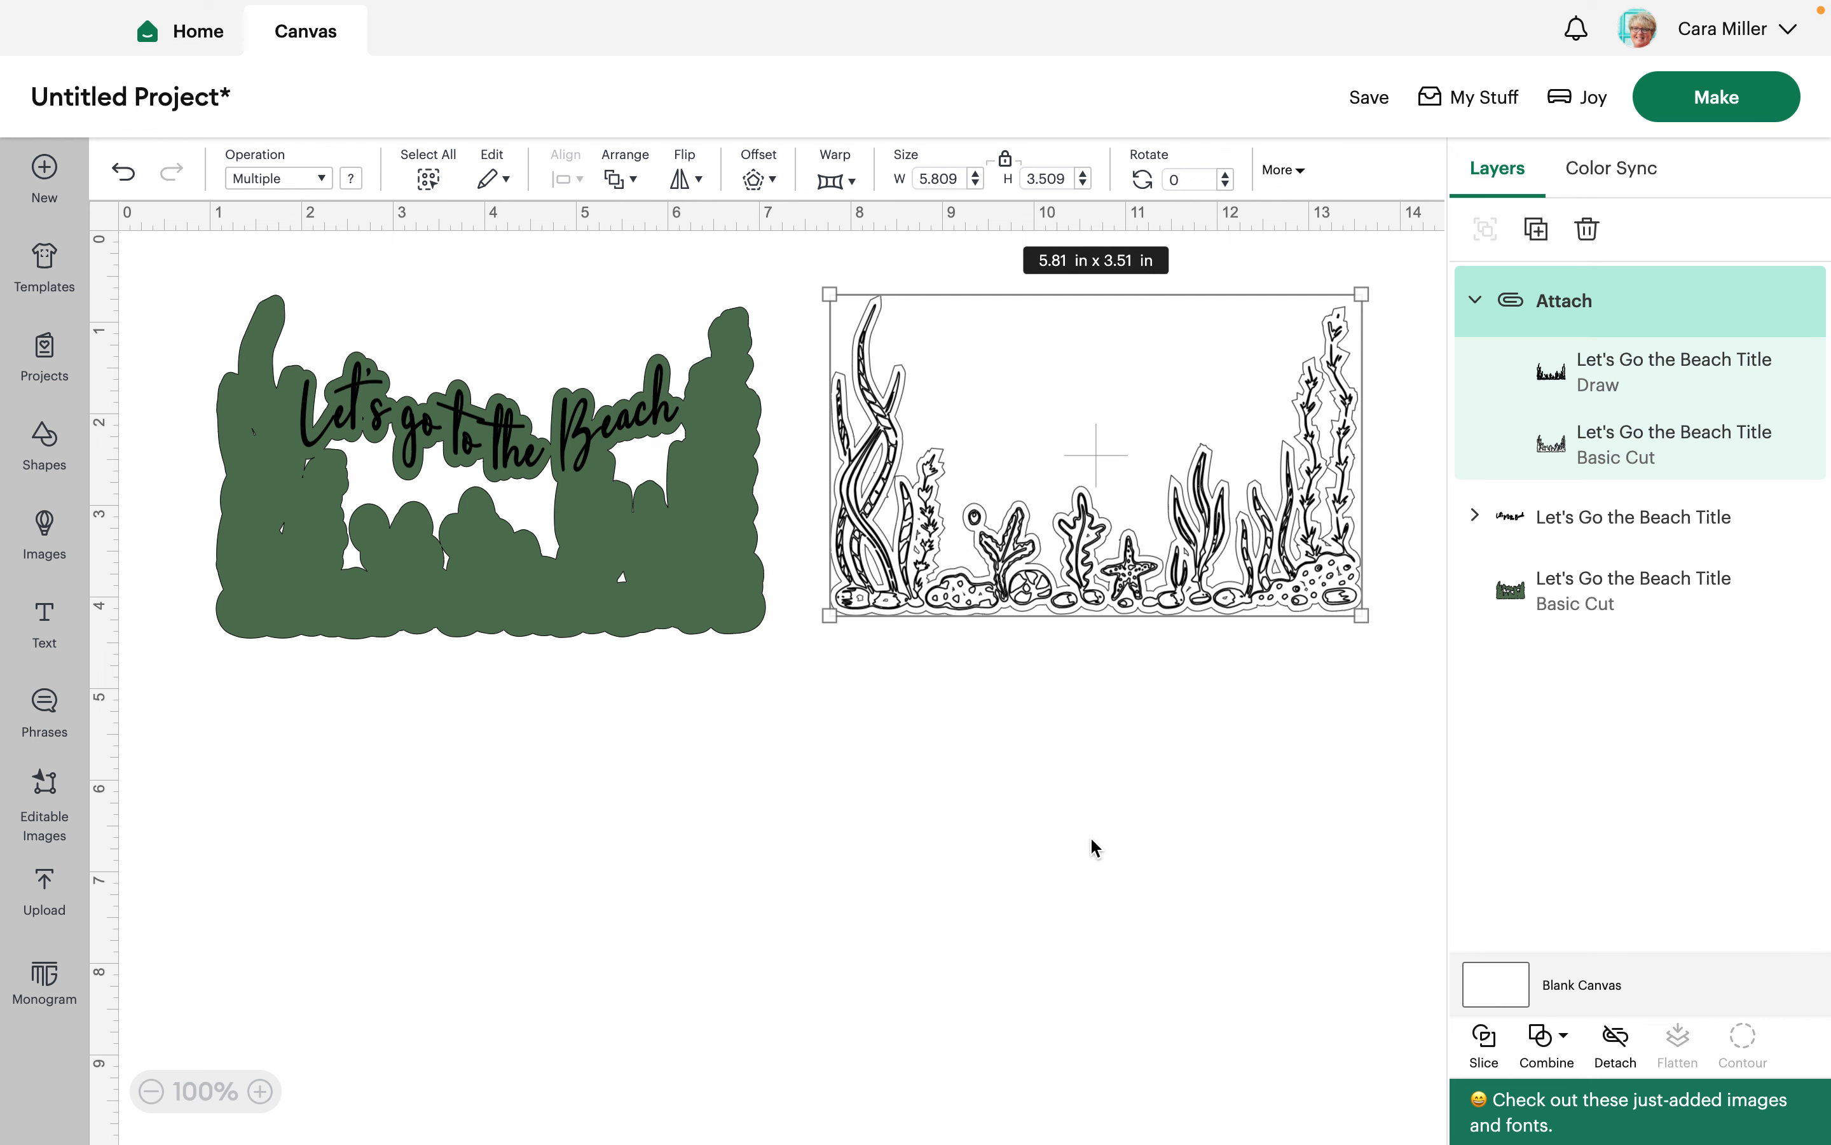
# Change the operation of the "Let's go to the Beach" lettering group to Pen
pyautogui.click(704, 619)
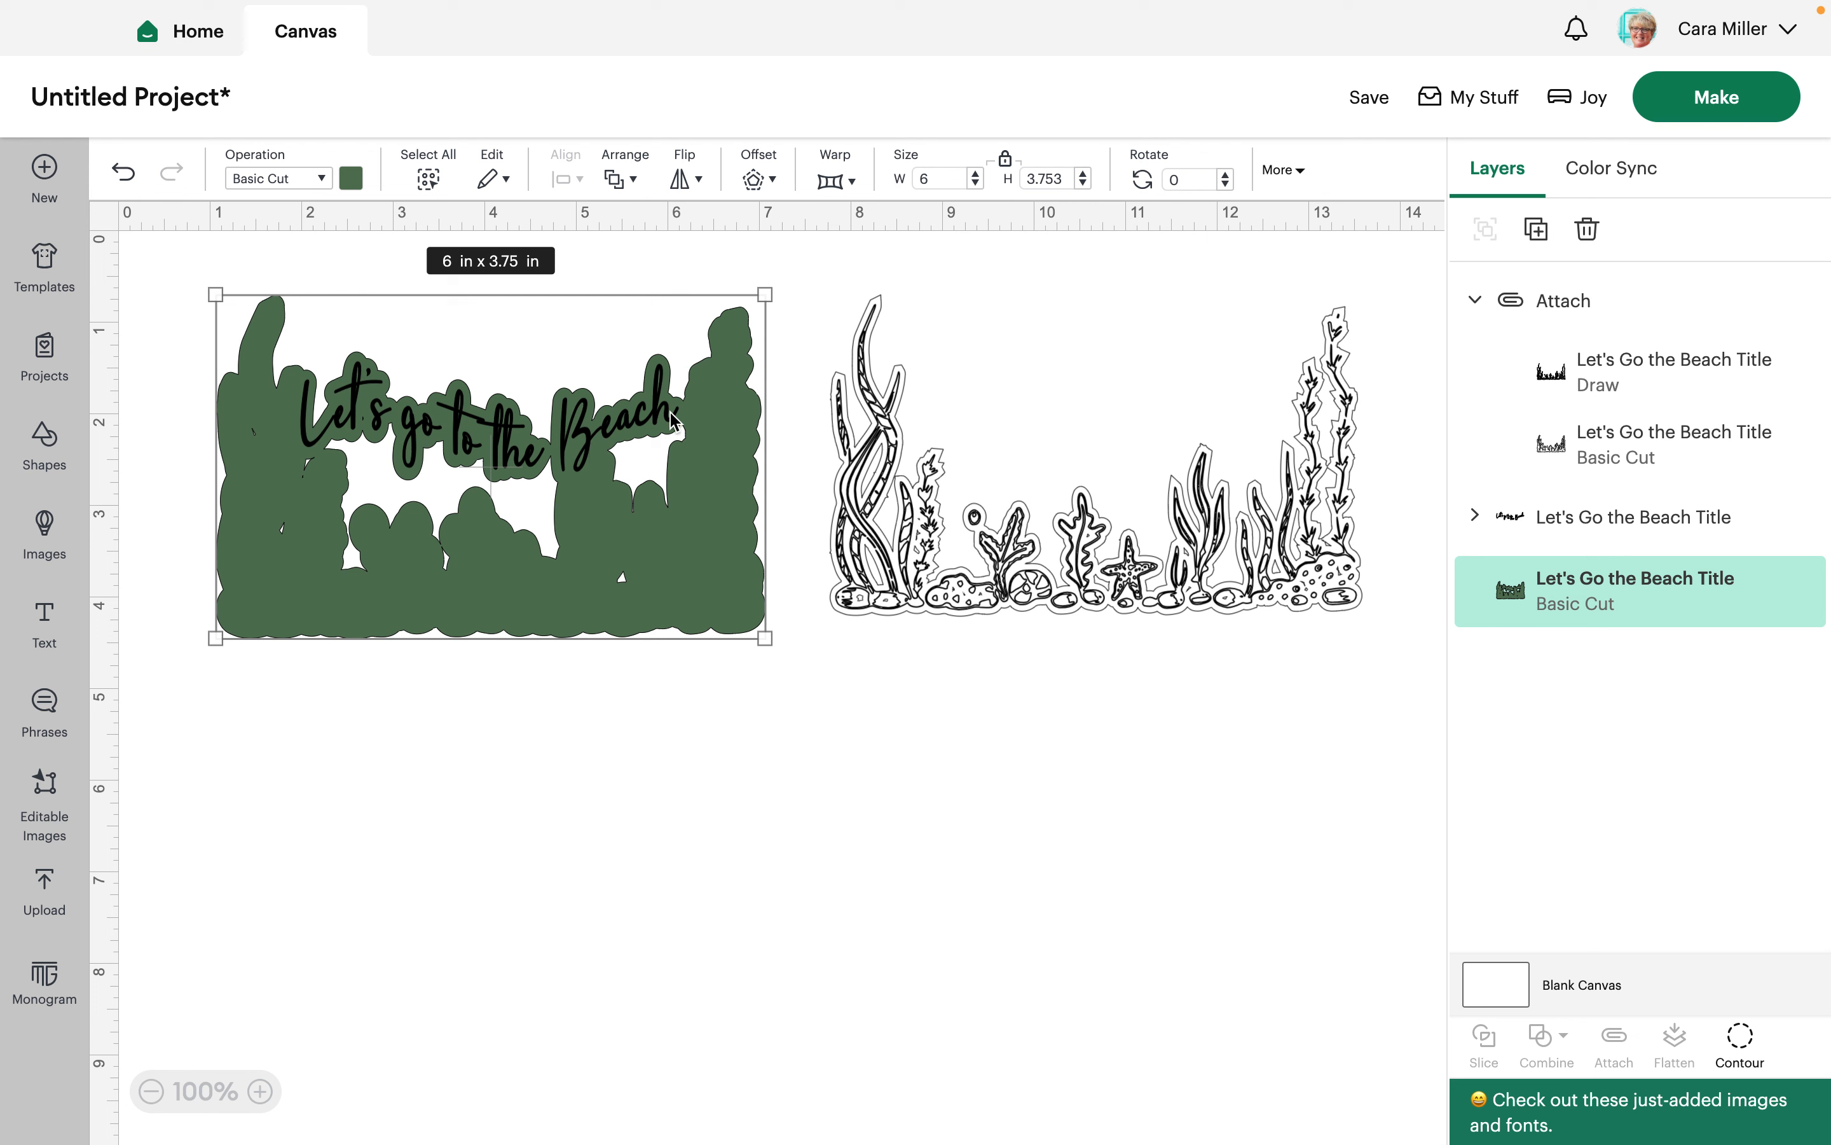
pyautogui.click(594, 804)
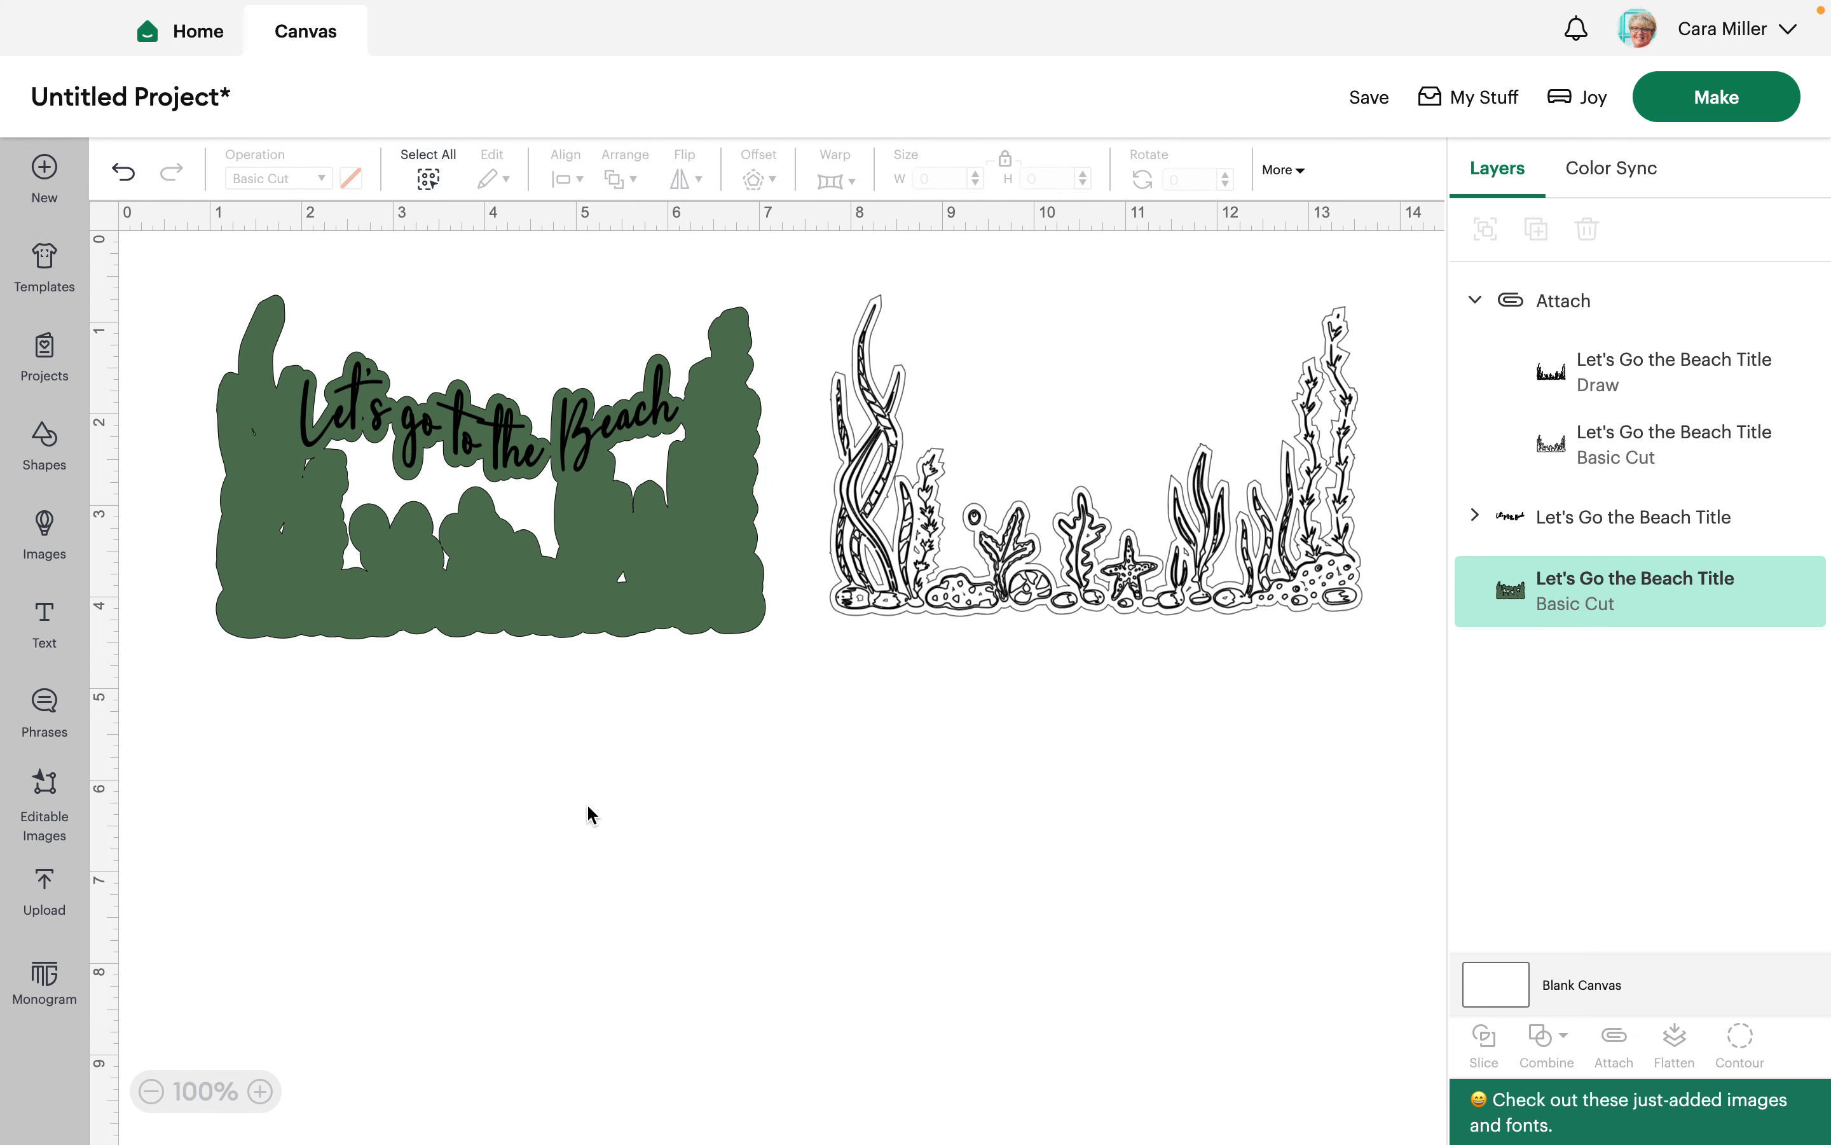
pyautogui.click(594, 450)
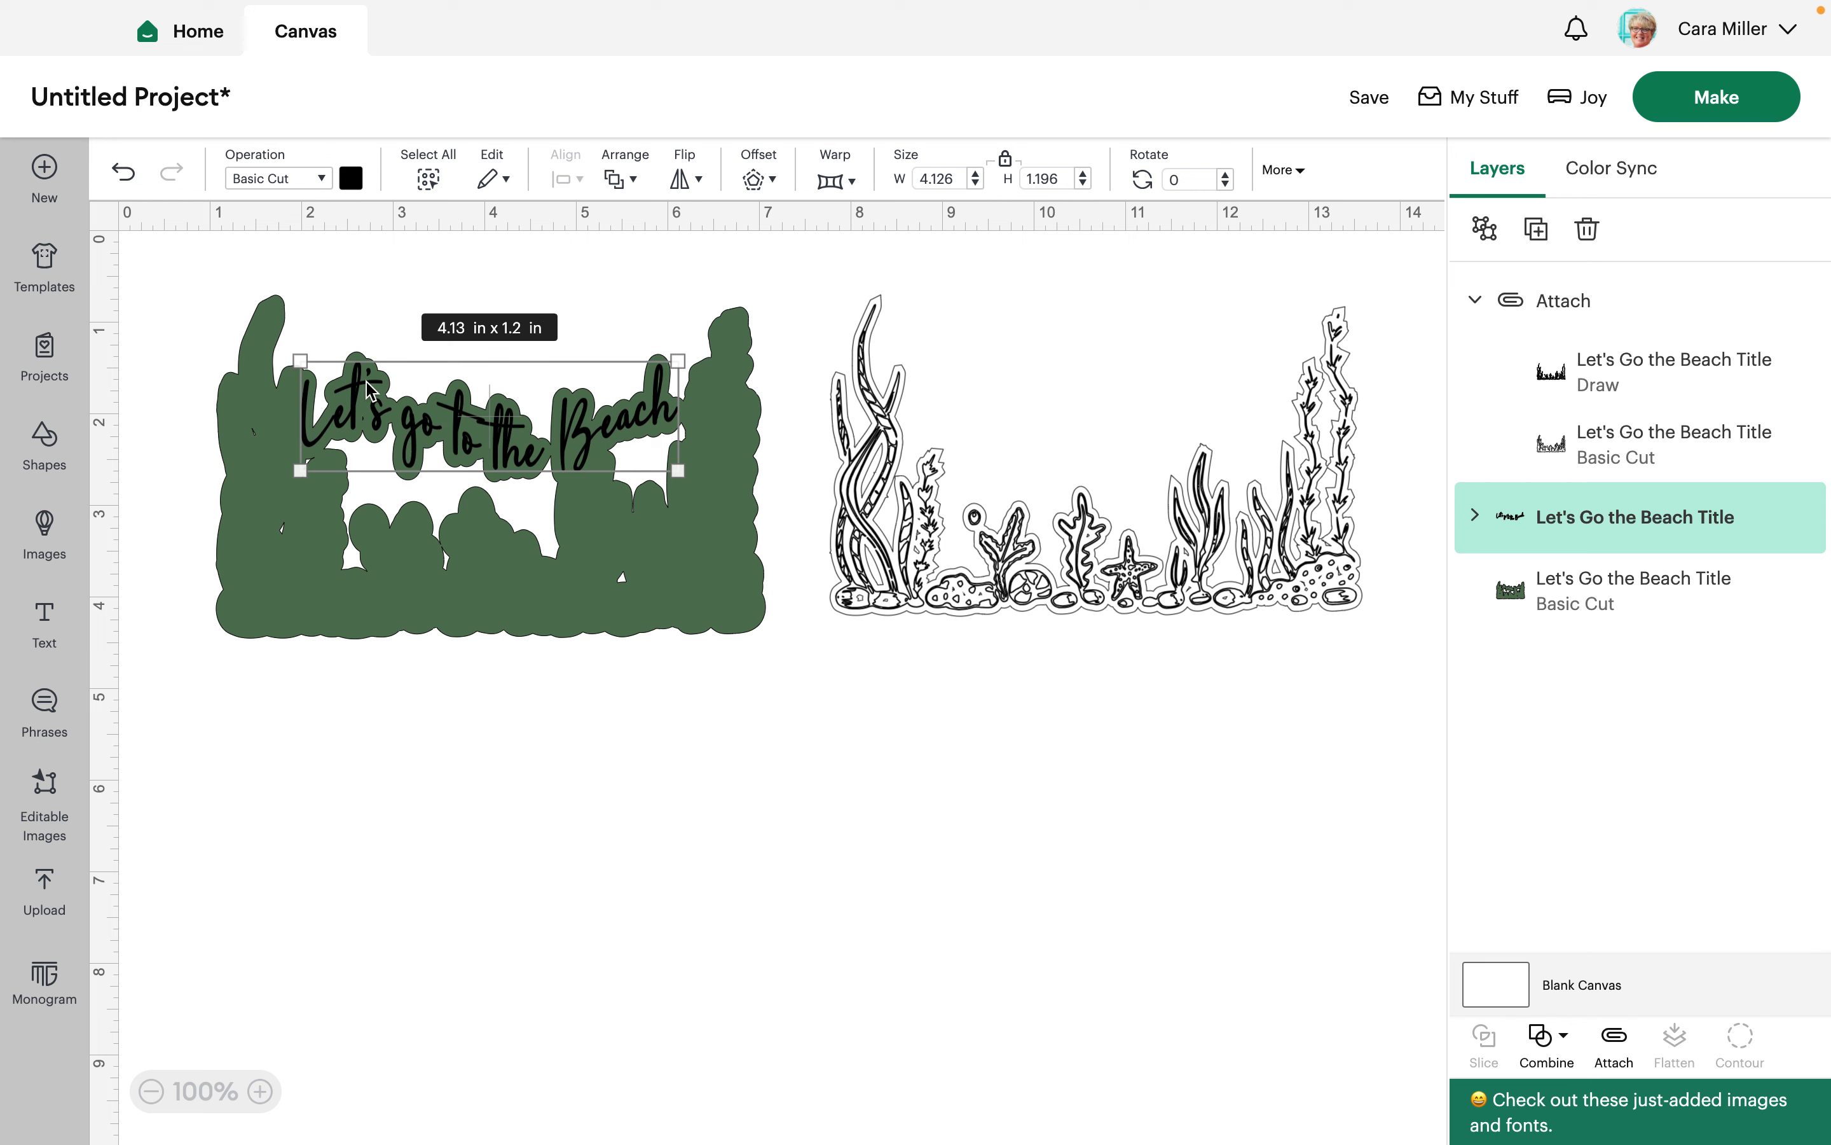
pyautogui.click(322, 180)
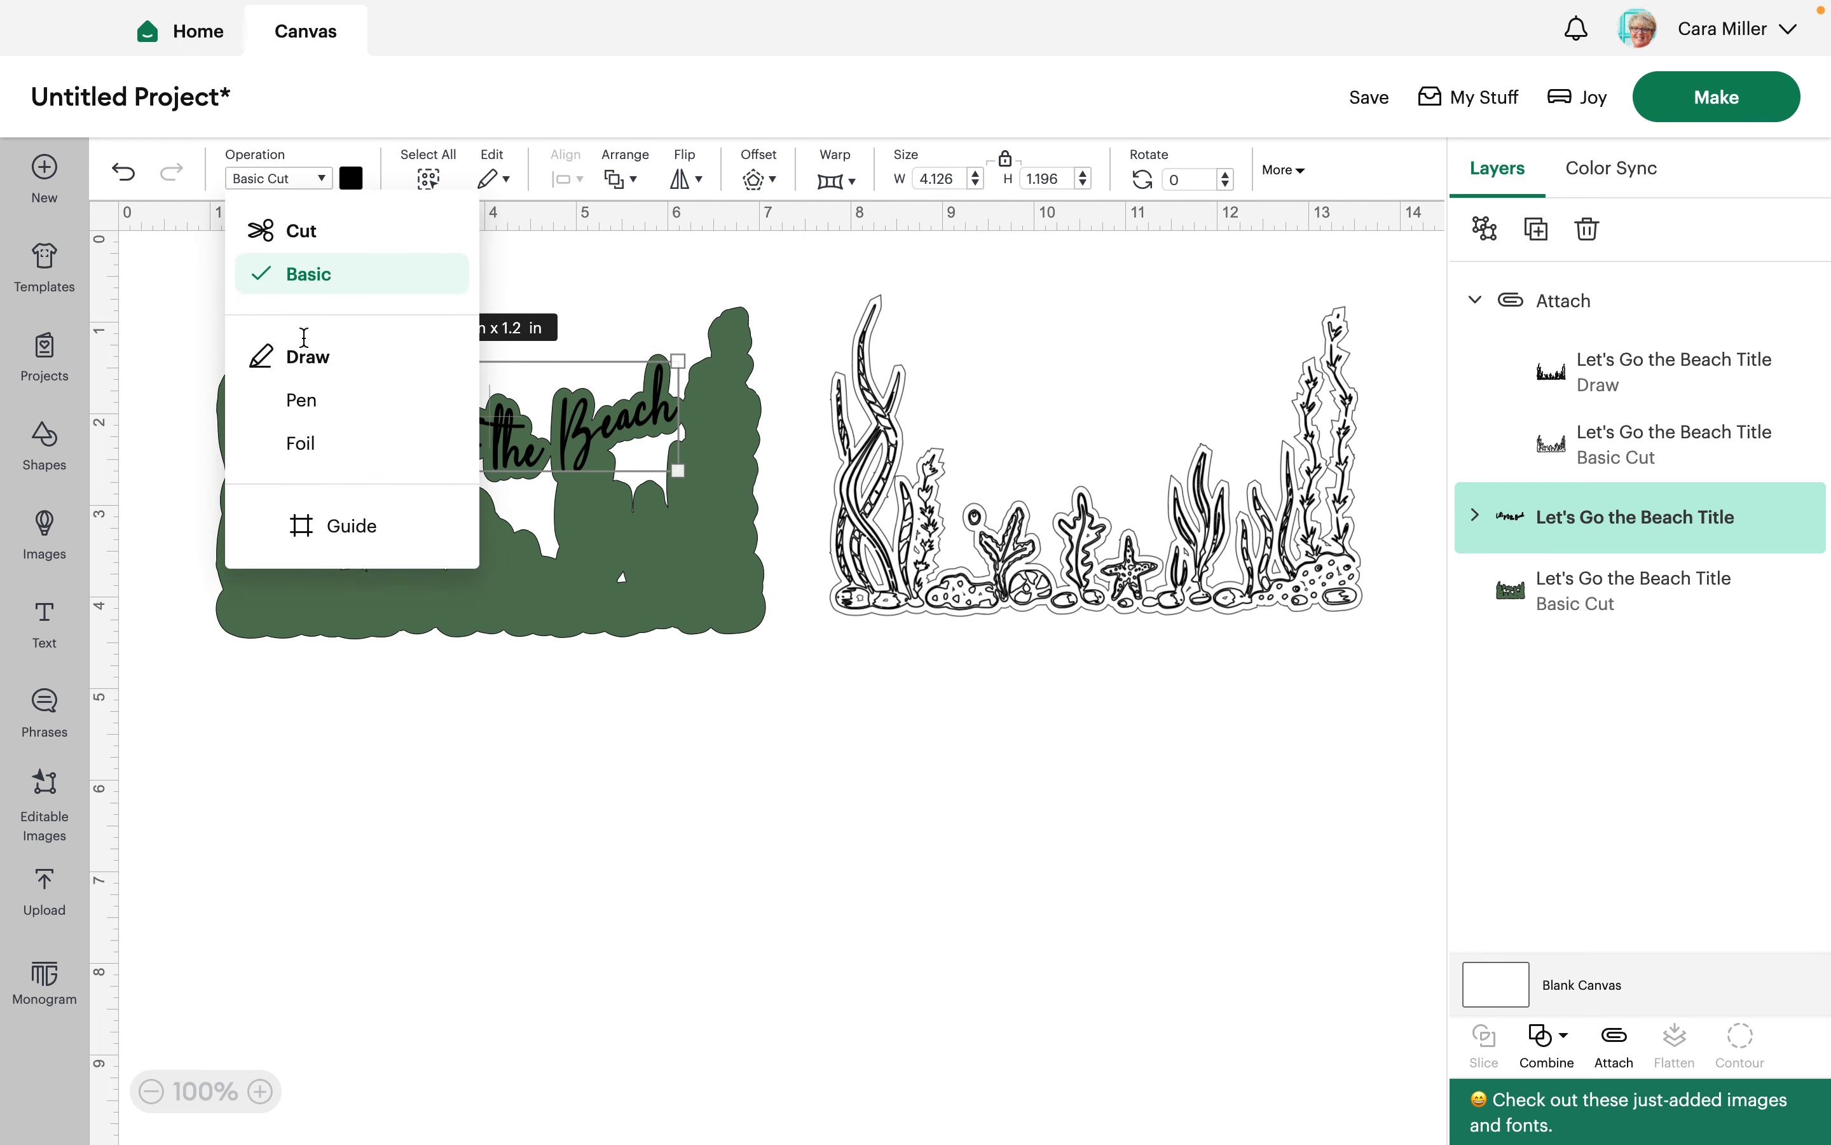
pyautogui.click(307, 406)
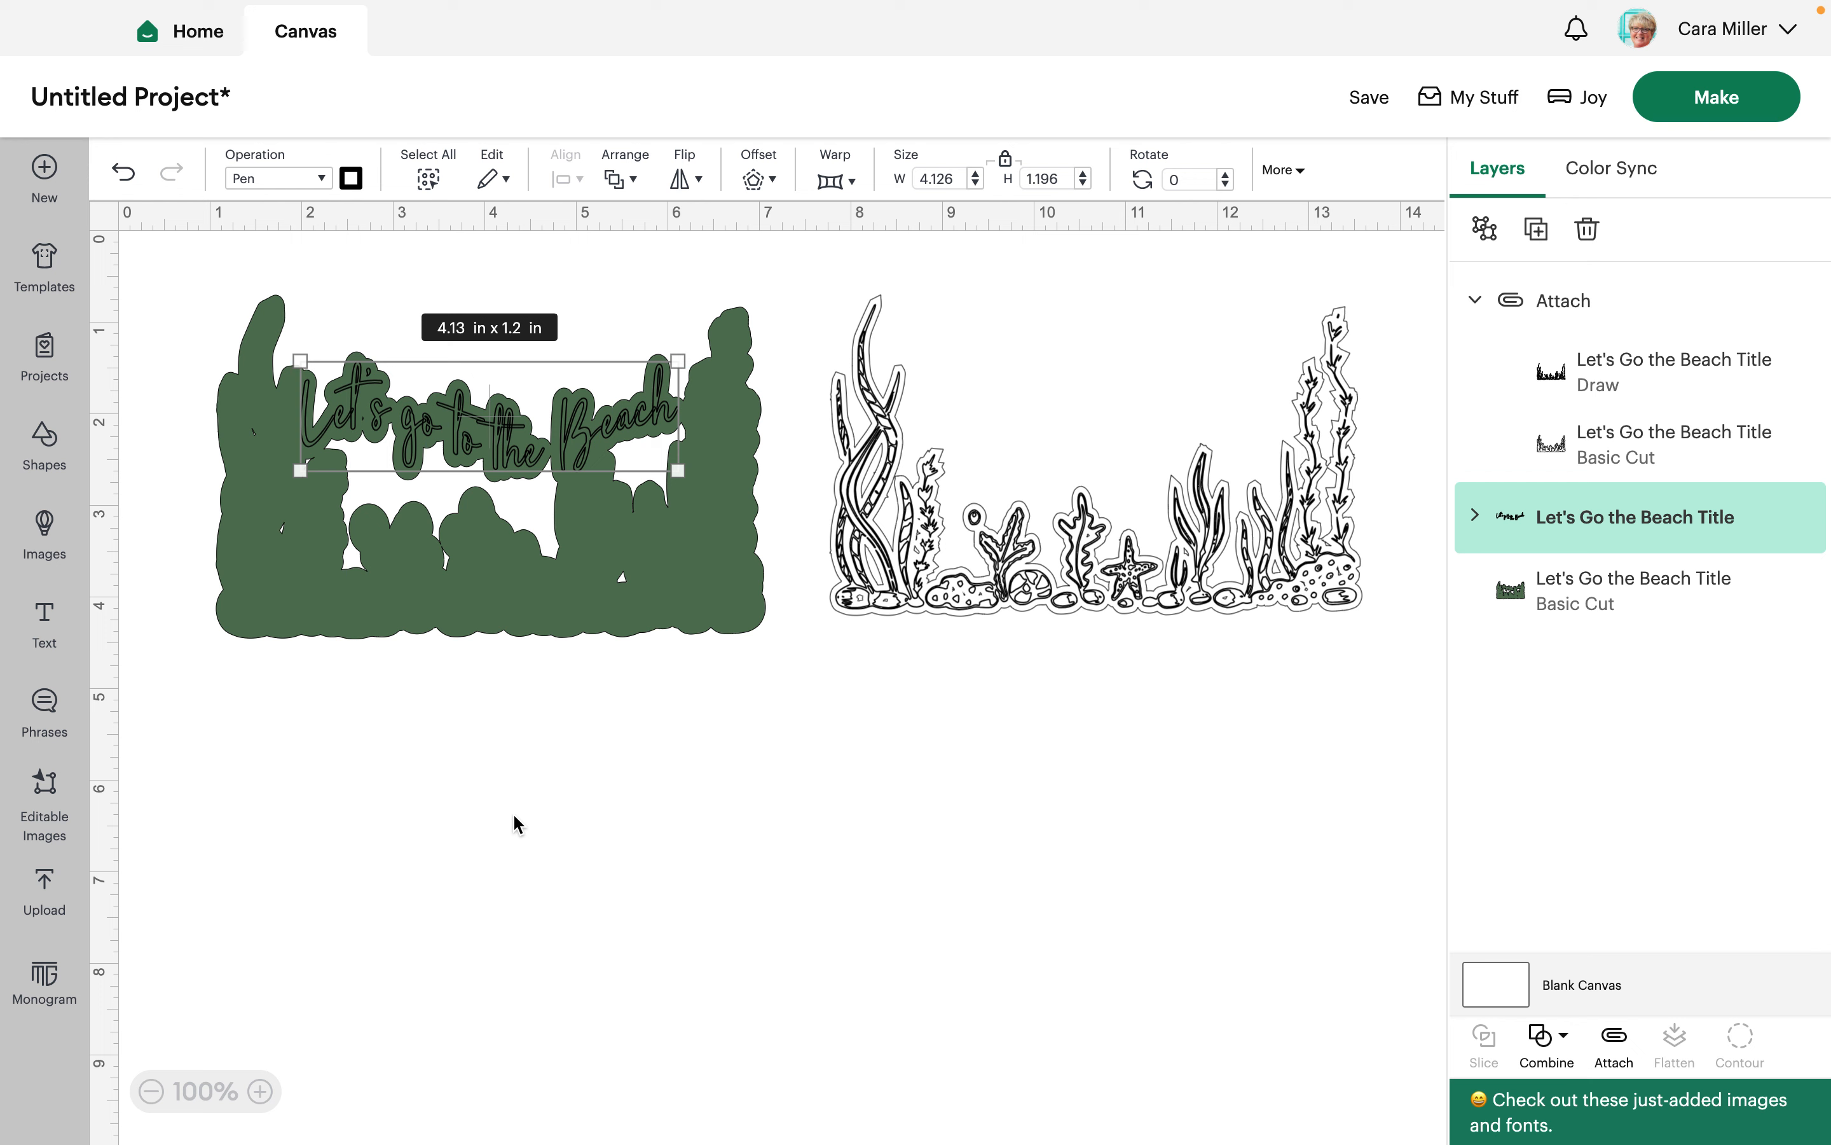
# Recolor the green background layer light yellow
pyautogui.click(708, 587)
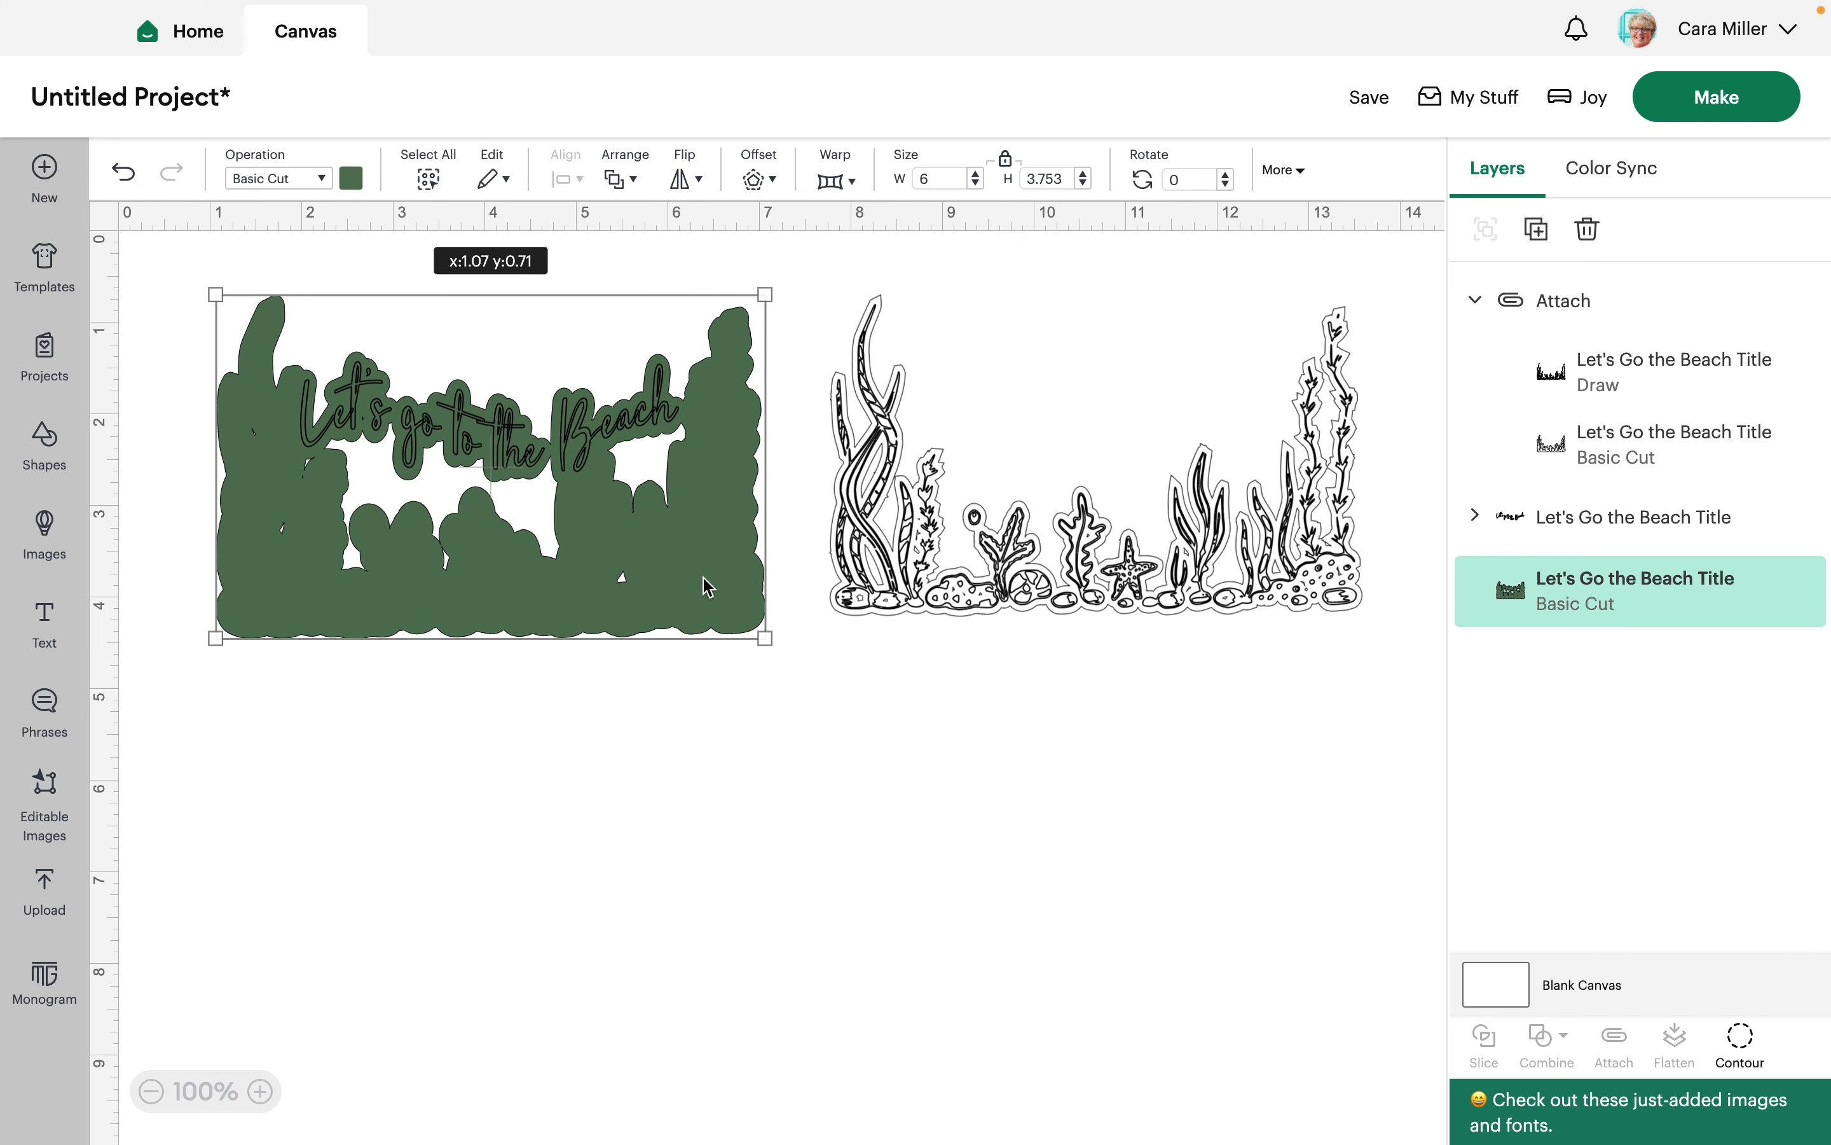
pyautogui.click(351, 178)
pyautogui.click(538, 333)
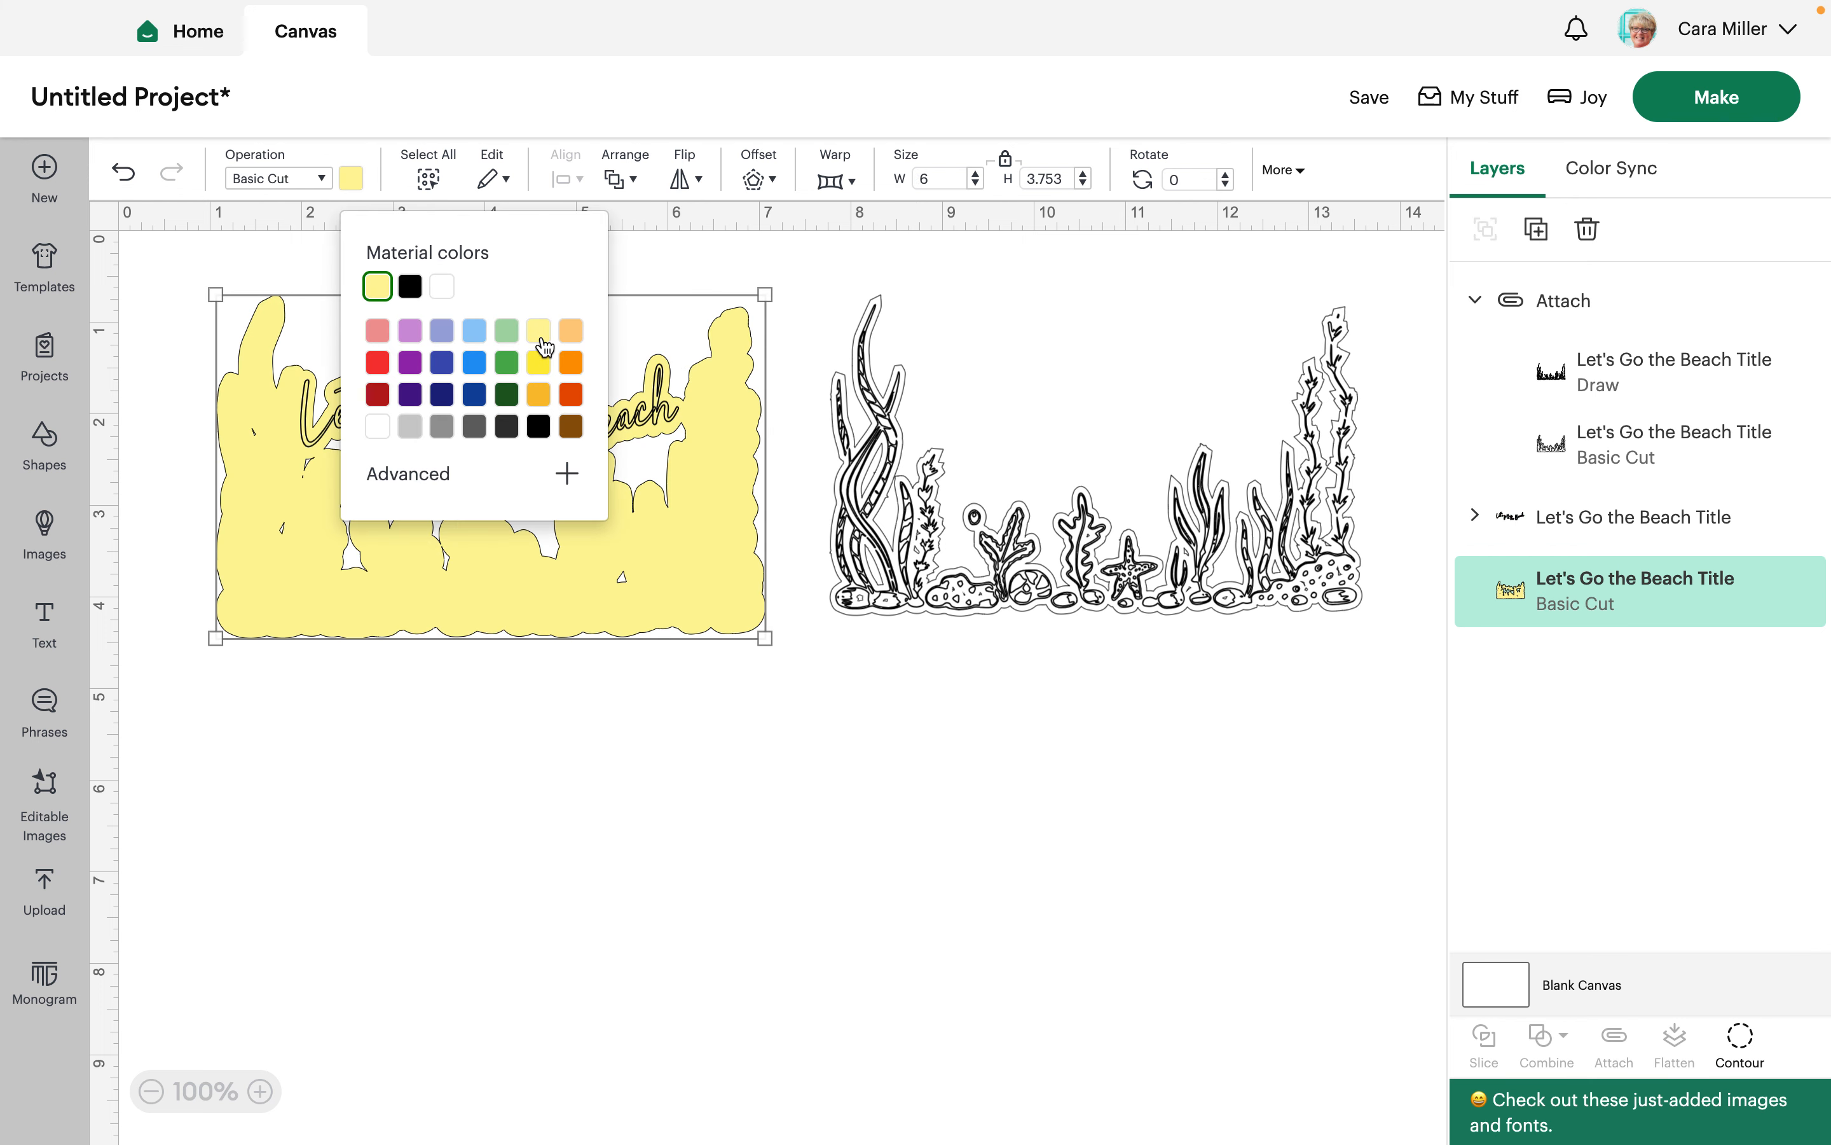
pyautogui.click(708, 822)
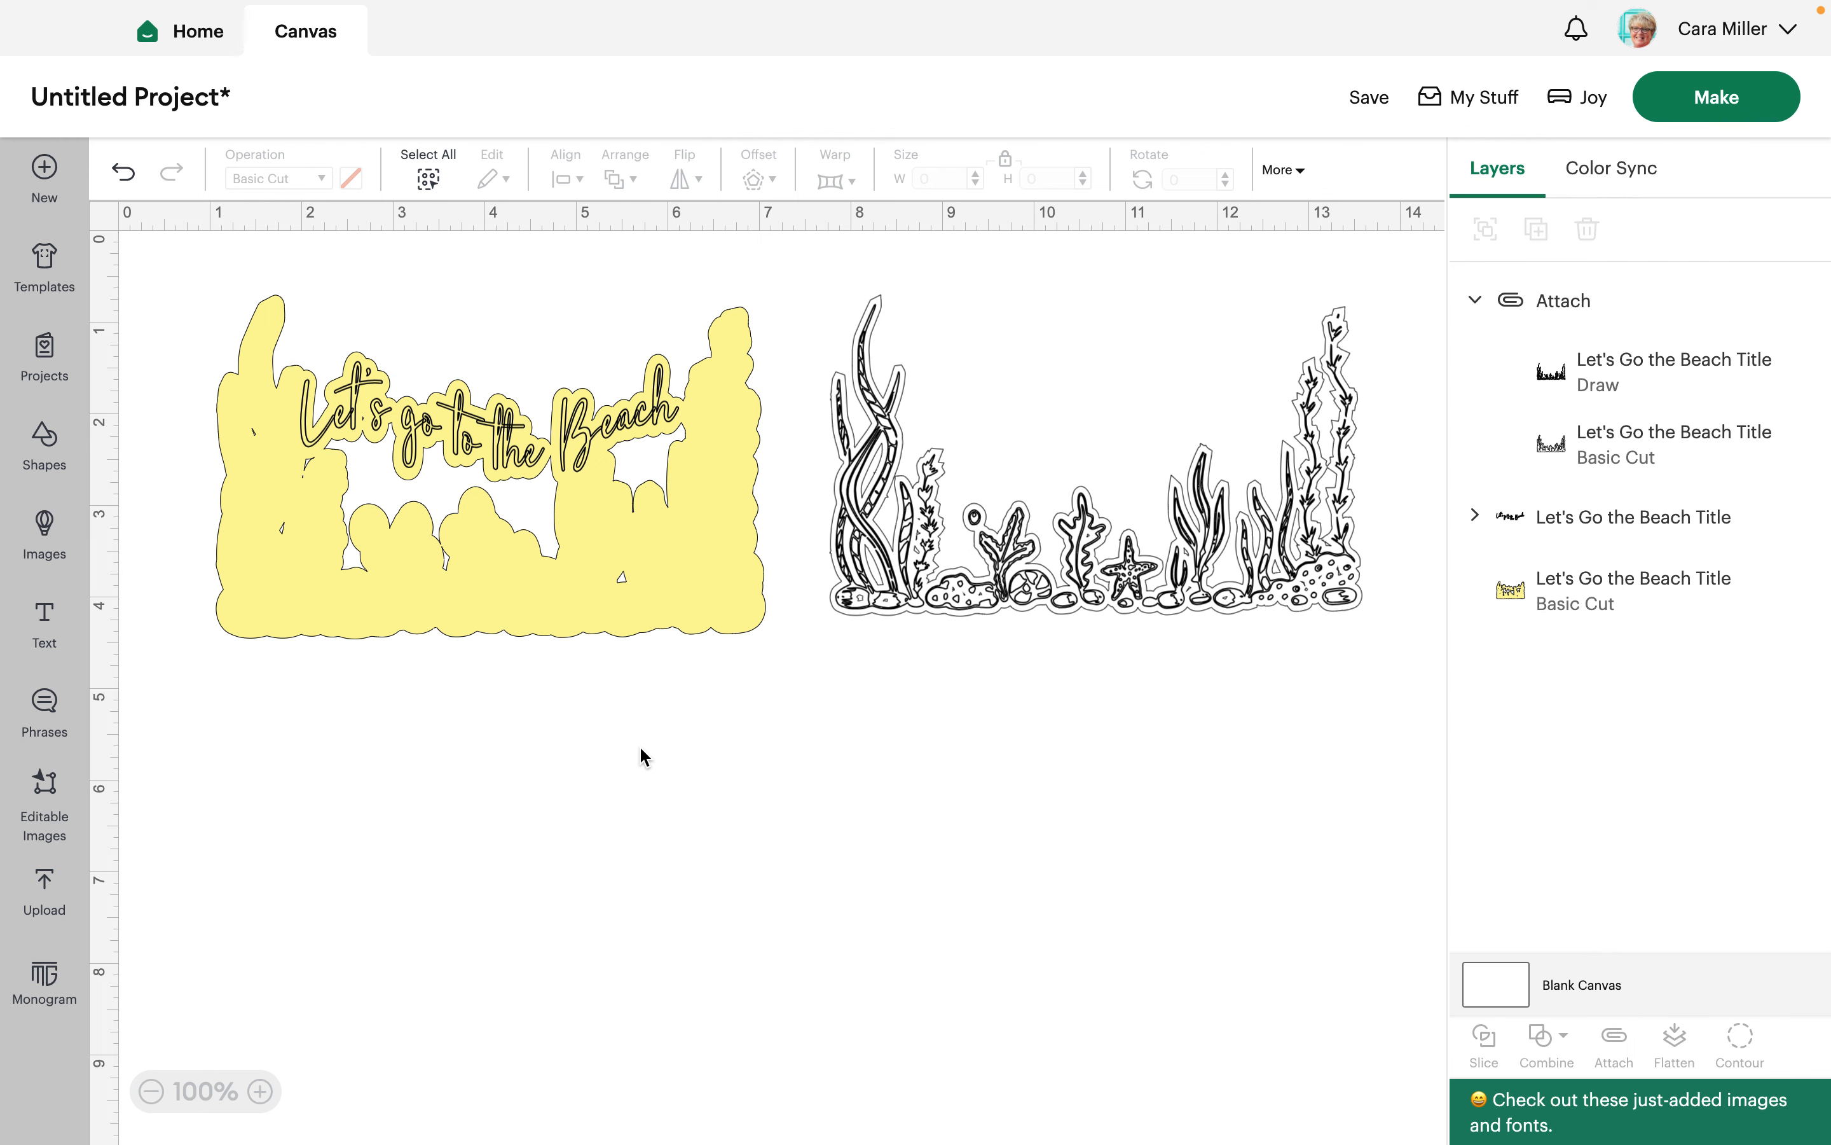
# Attach the "Let's go to the Beach" pen lettering to the yellow background layer
pyautogui.click(260, 1090)
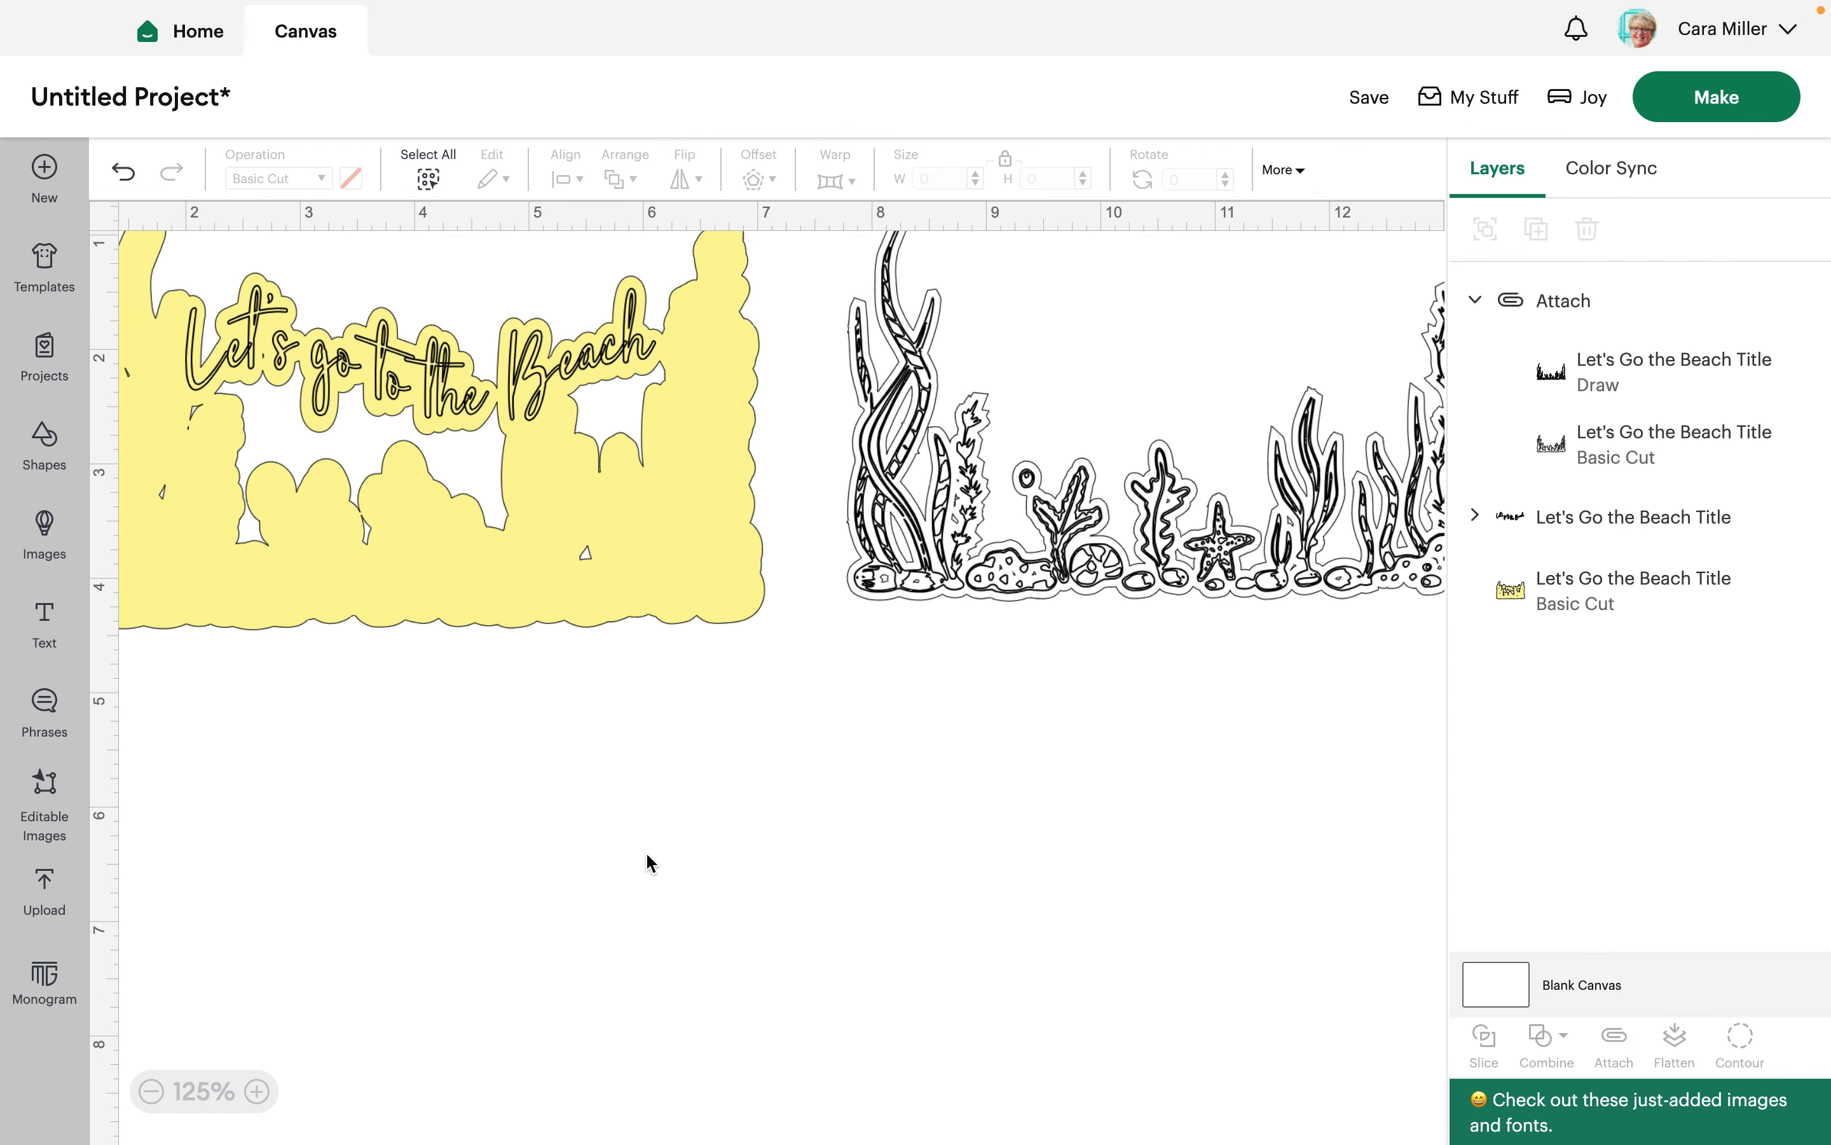
pyautogui.hscroll(-2, 647, 854)
pyautogui.scroll(2, 648, 854)
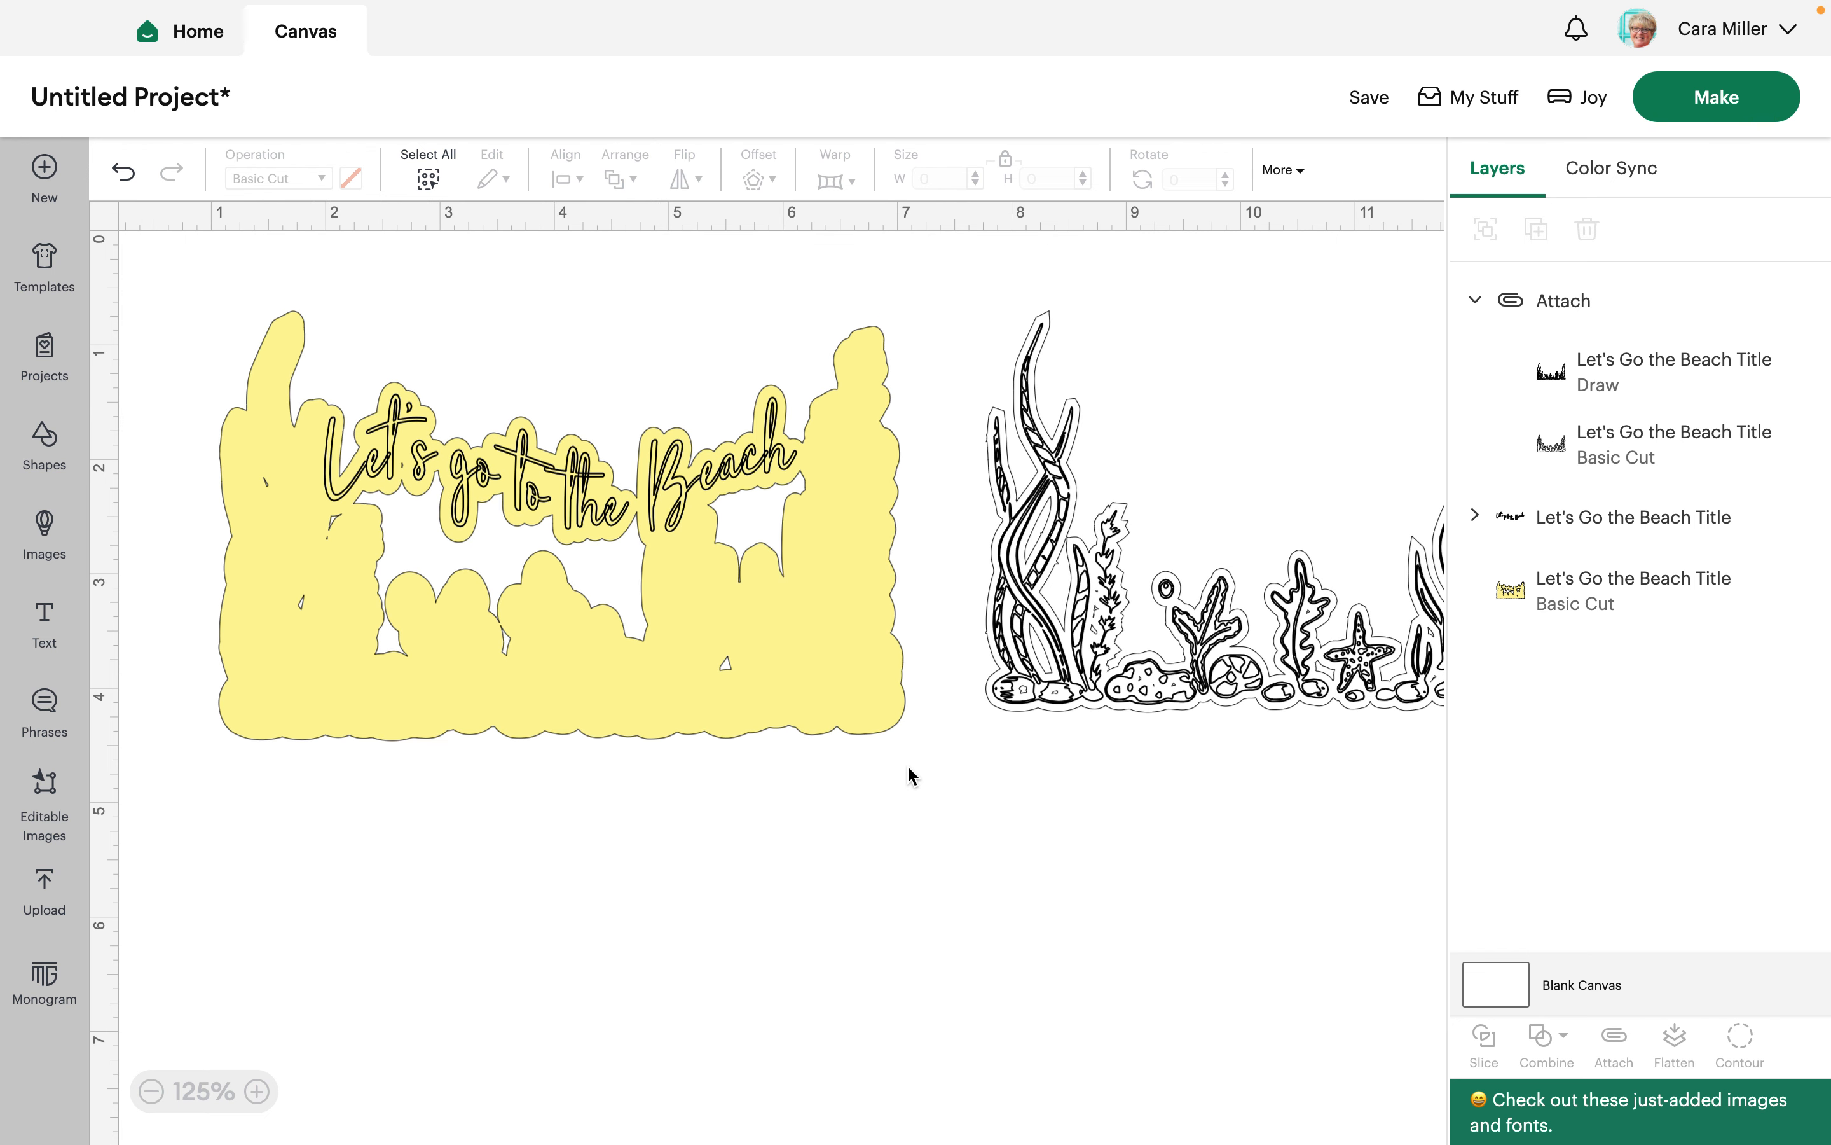
pyautogui.moveTo(769, 629); pyautogui.dragTo(182, 270)
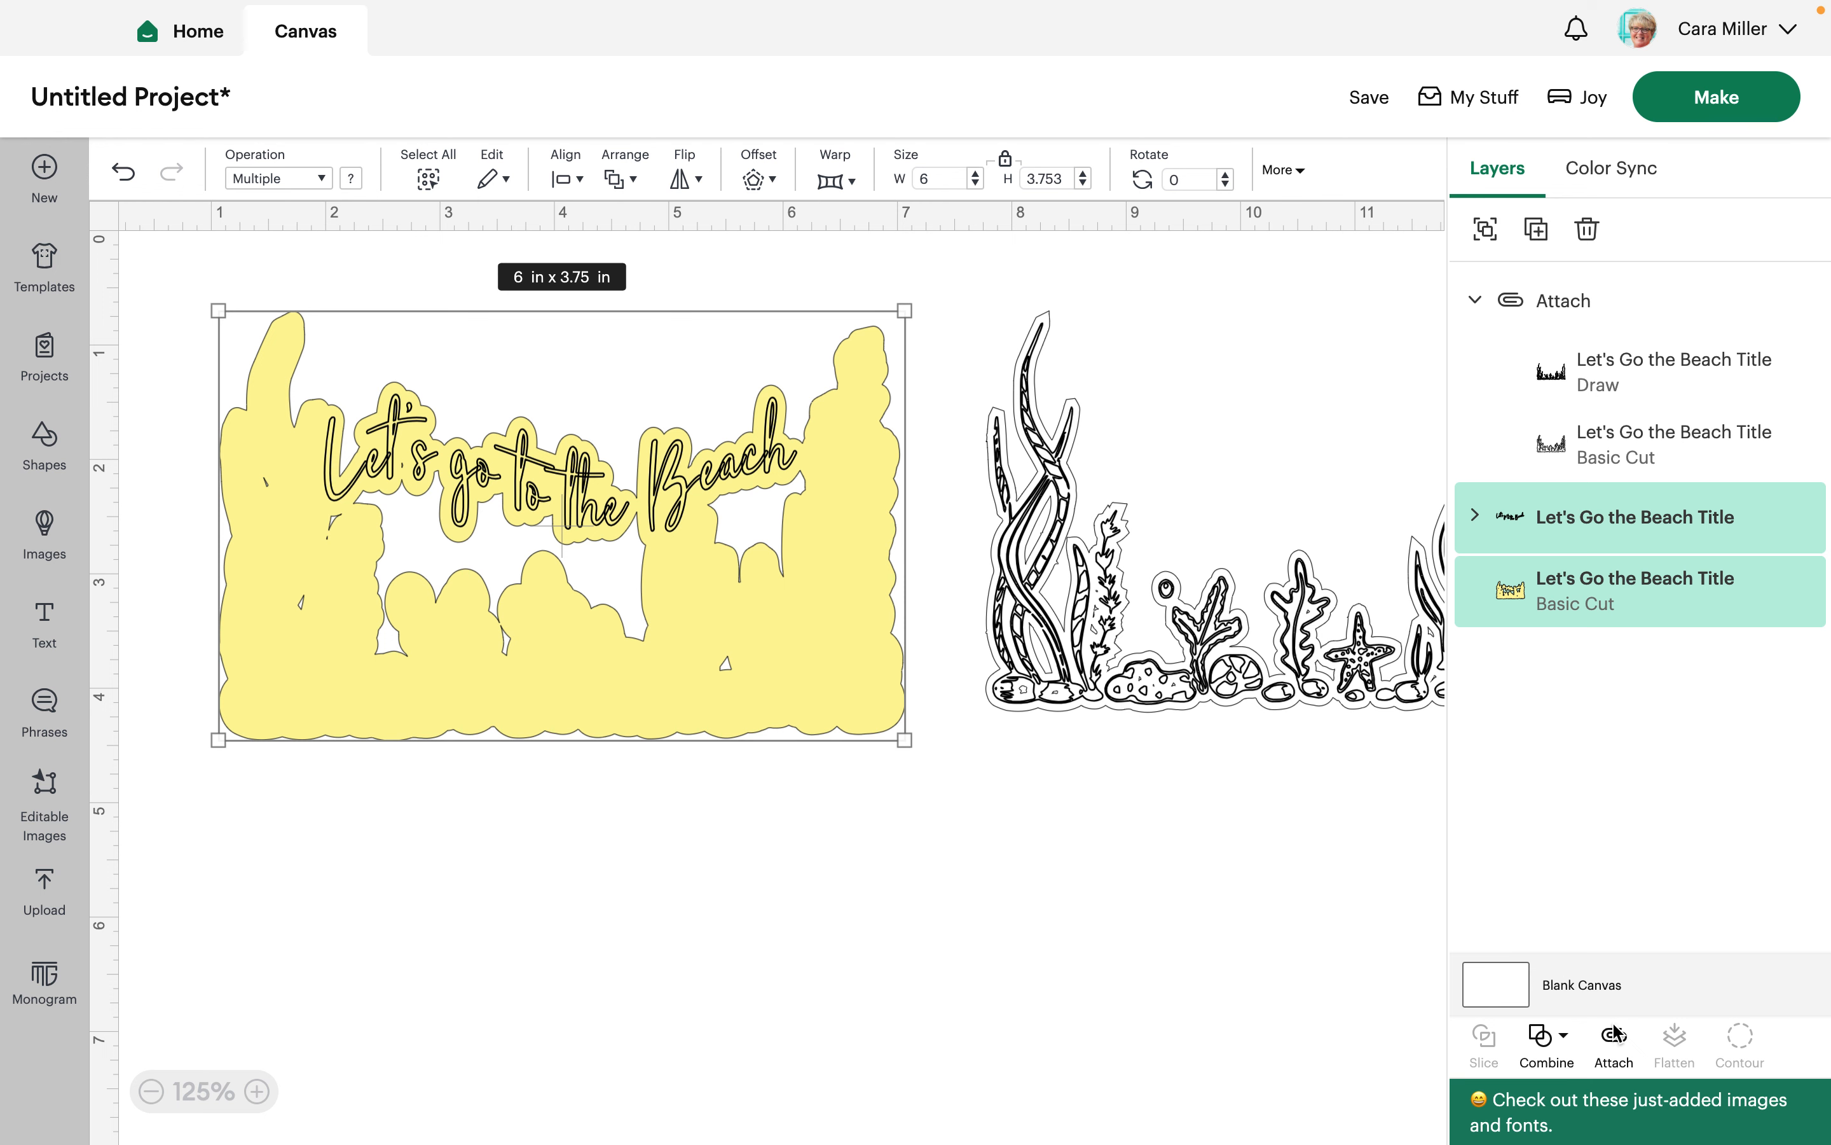
pyautogui.click(1613, 1056)
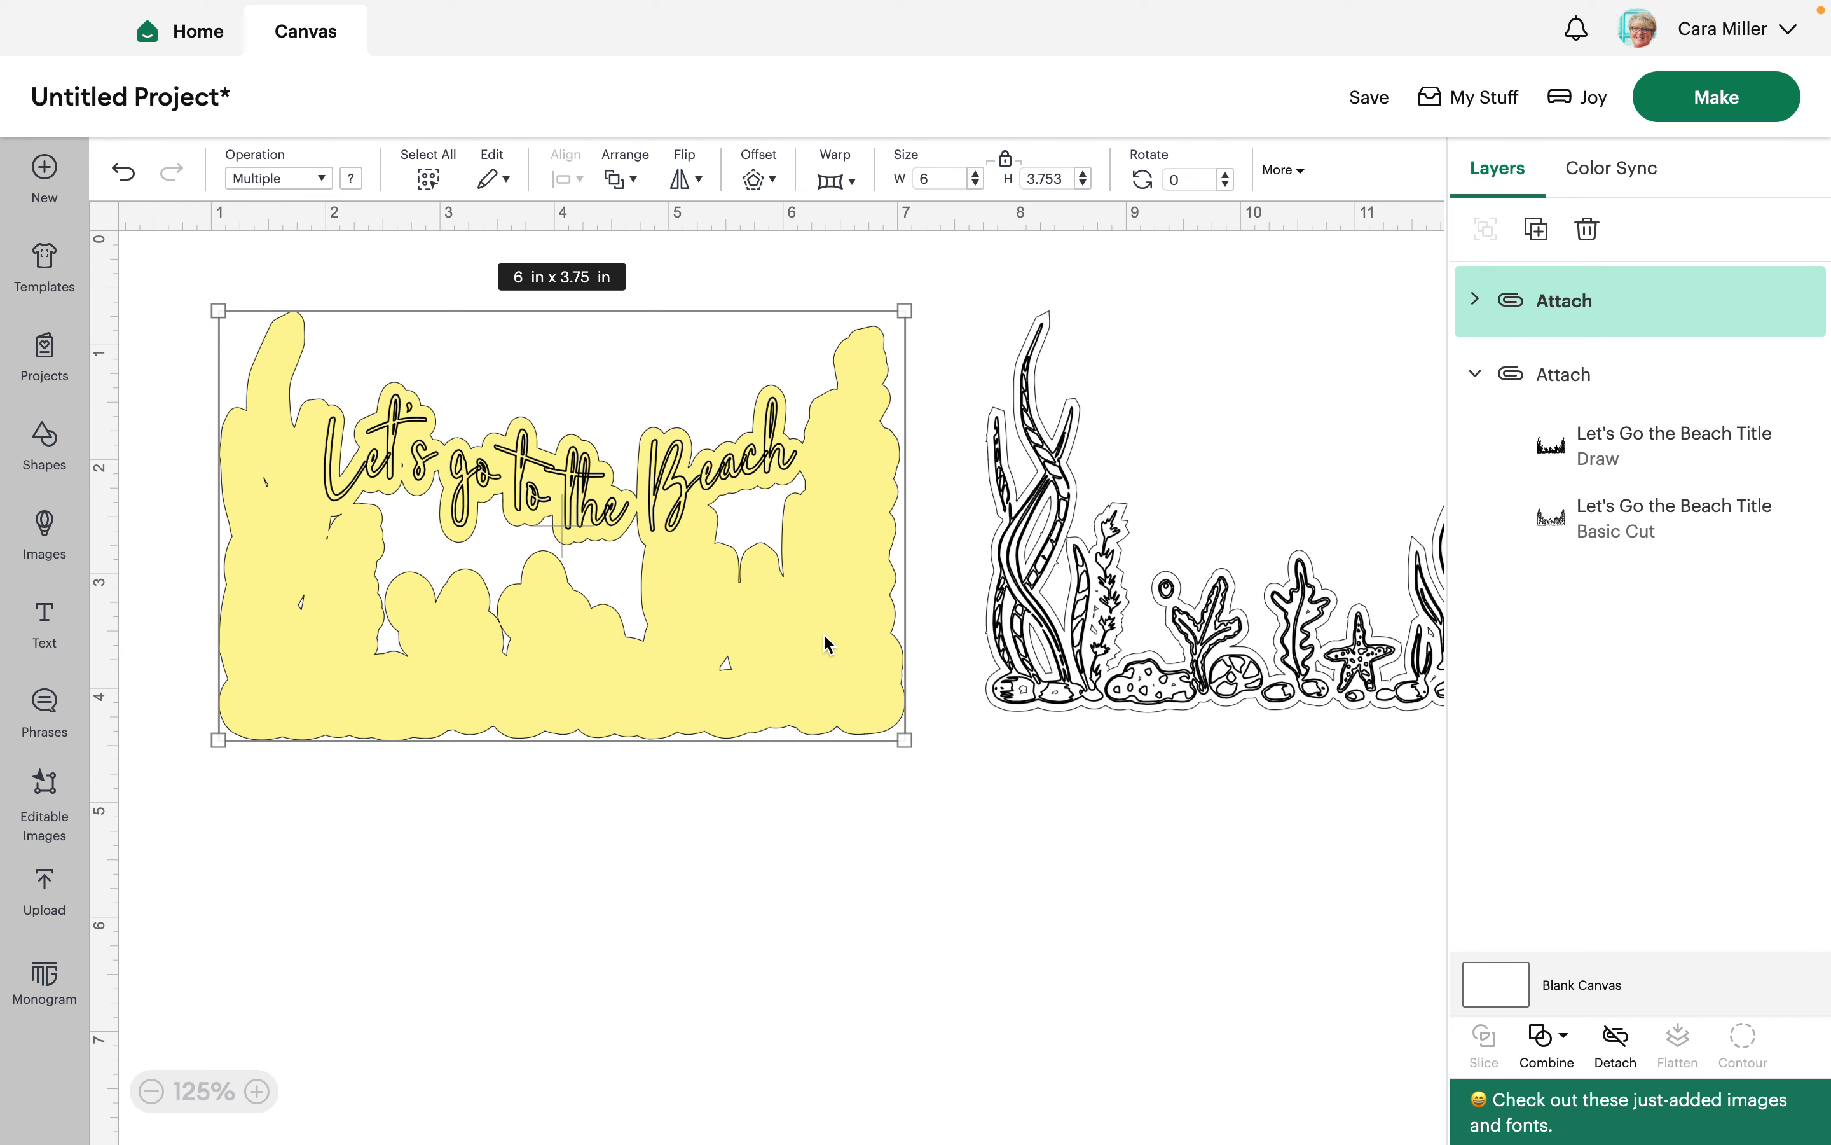
# Reposition the attached sea-plant piece in the empty canvas area beside the yellow background, clear of the title
pyautogui.click(1171, 682)
pyautogui.moveTo(1172, 682); pyautogui.dragTo(943, 1001)
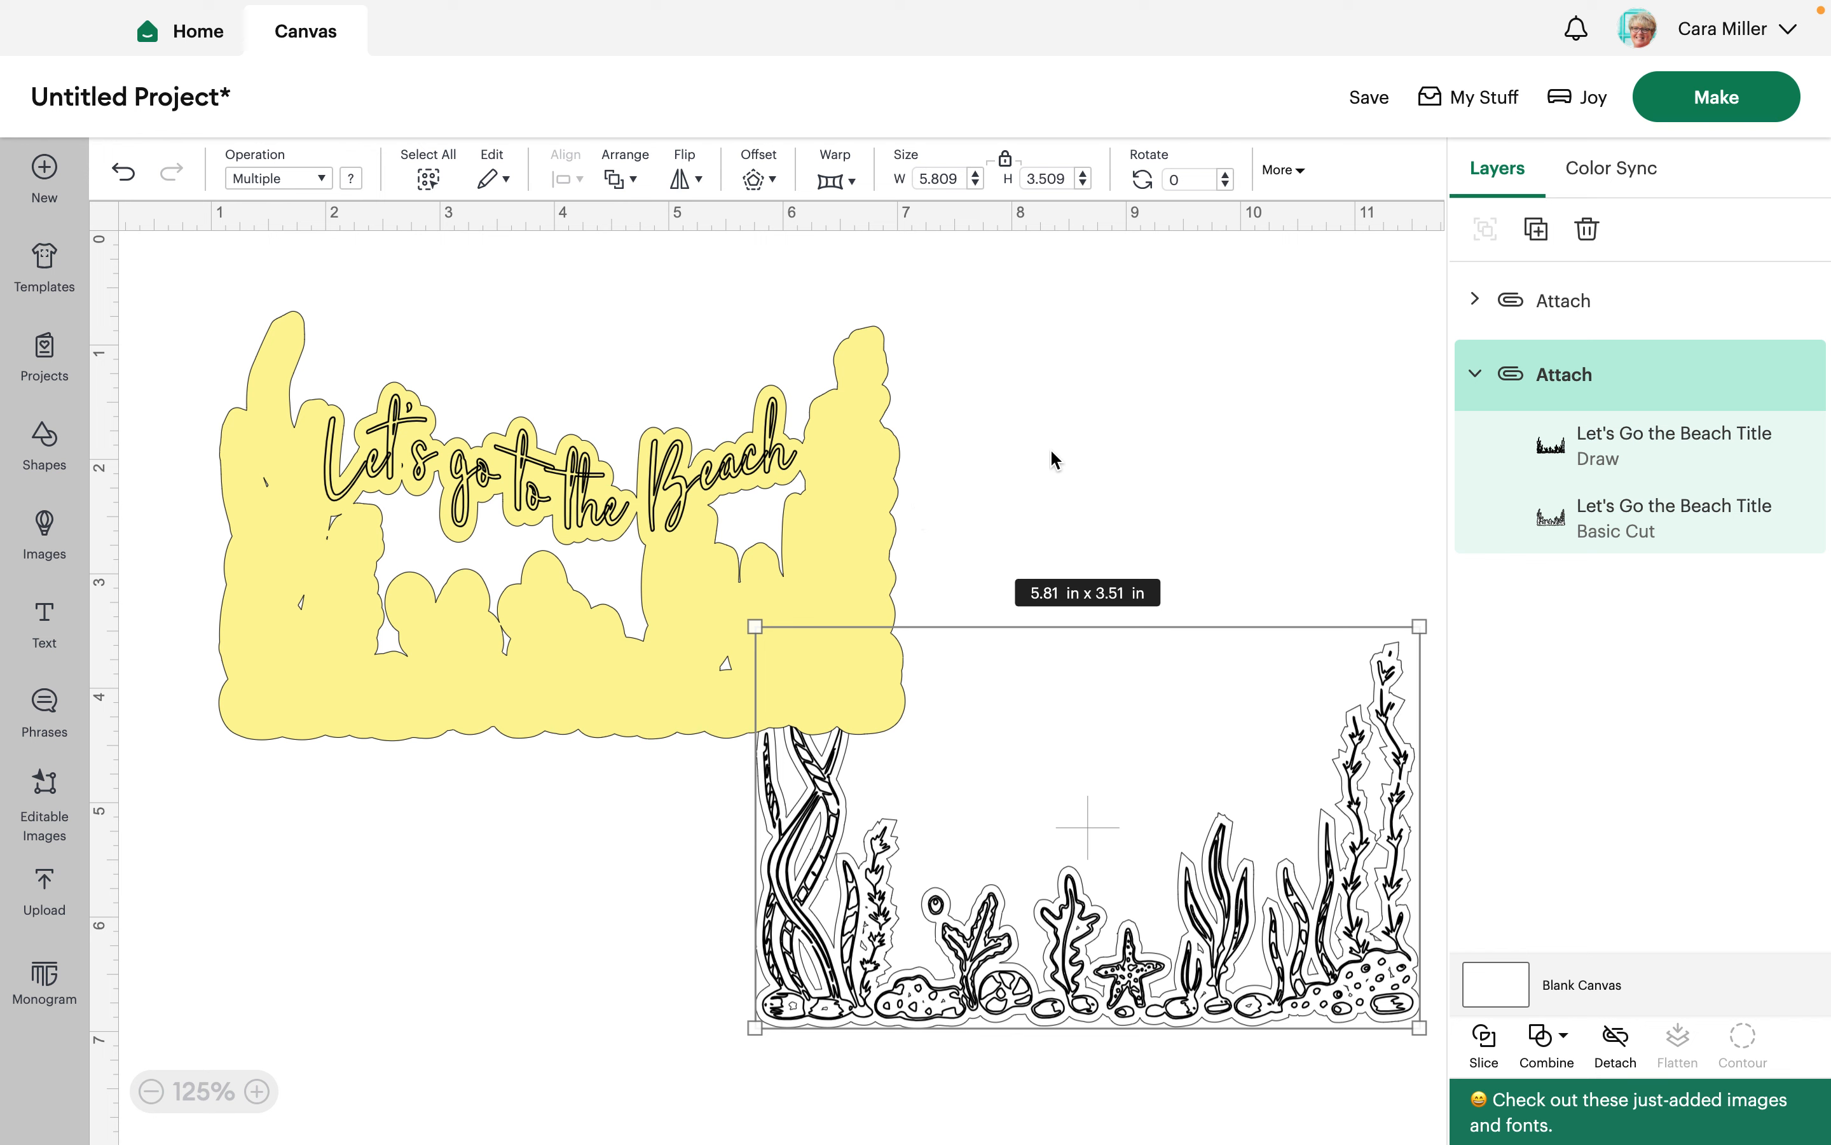
pyautogui.moveTo(1145, 685); pyautogui.dragTo(1430, 378)
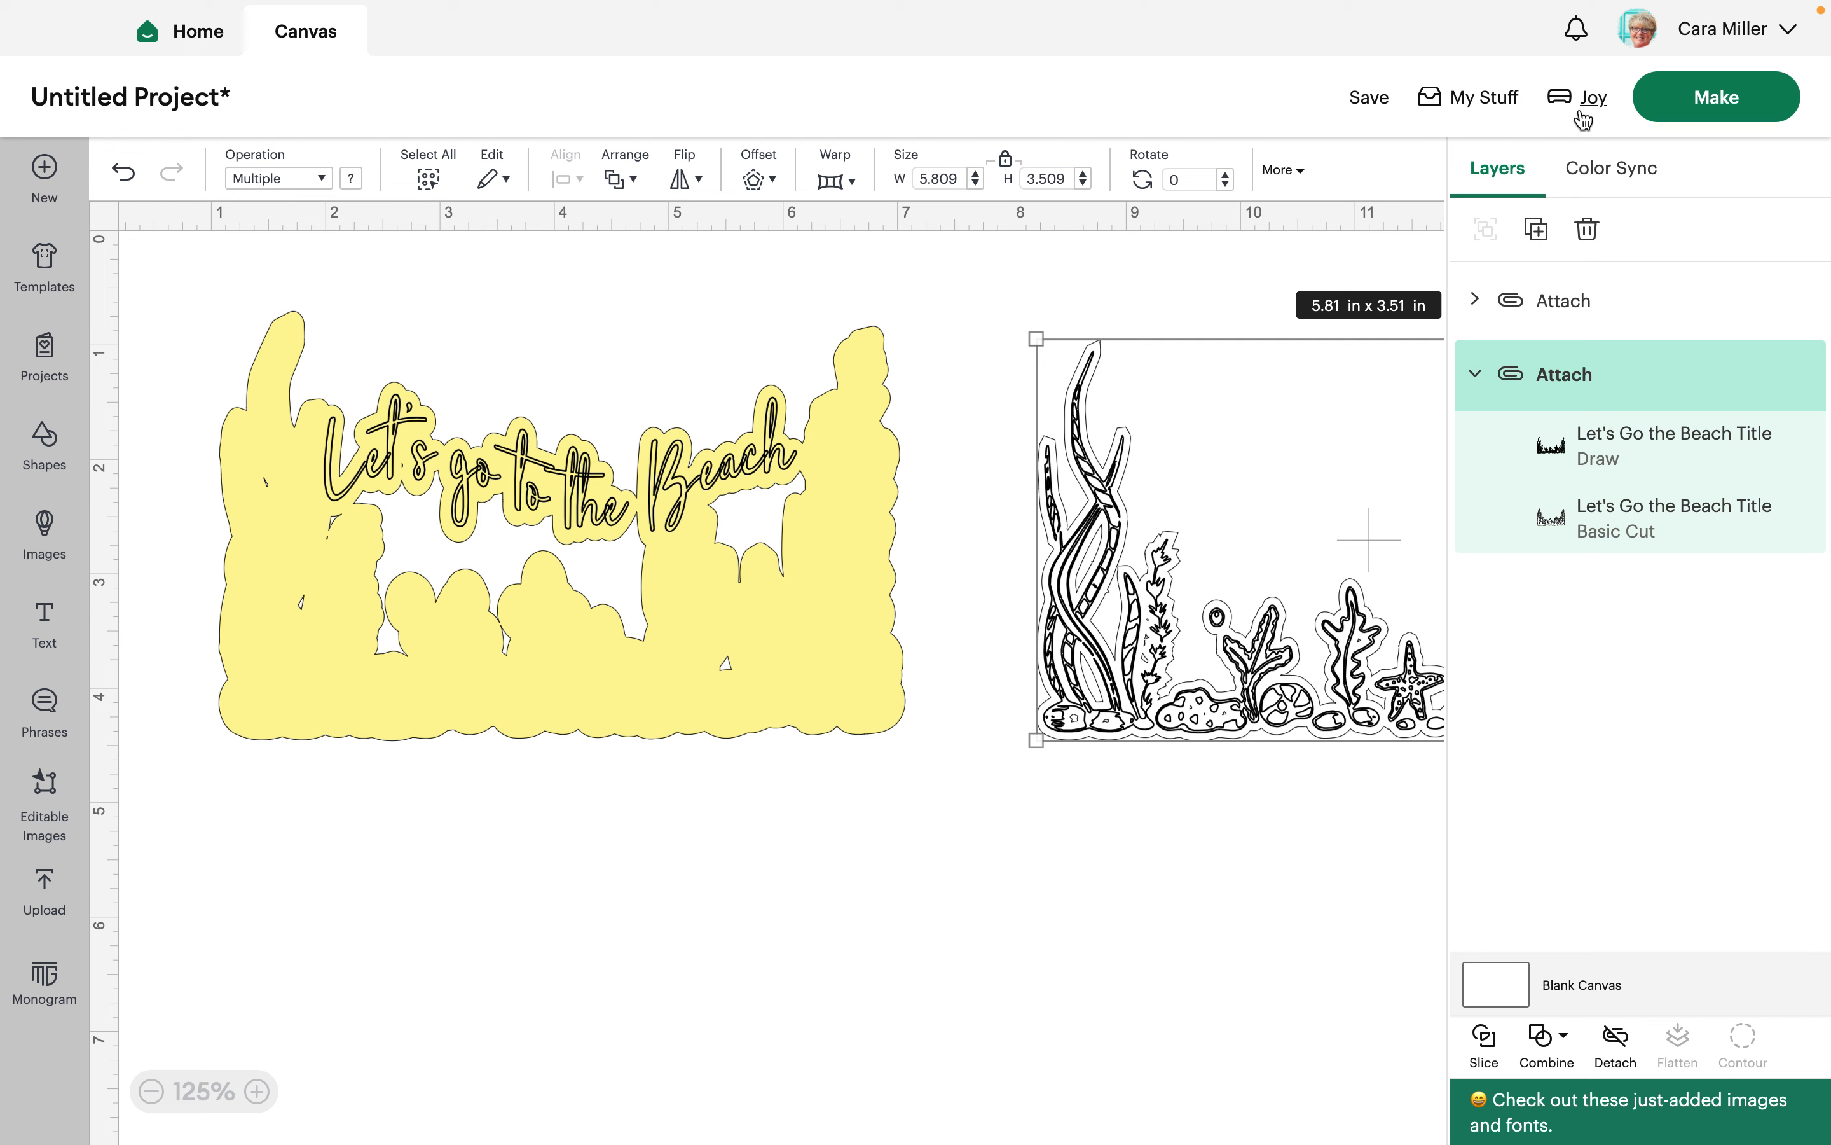
# Proceed to mat preparation and preview both the white sea-plant mat and the yellow title mat
pyautogui.click(1726, 115)
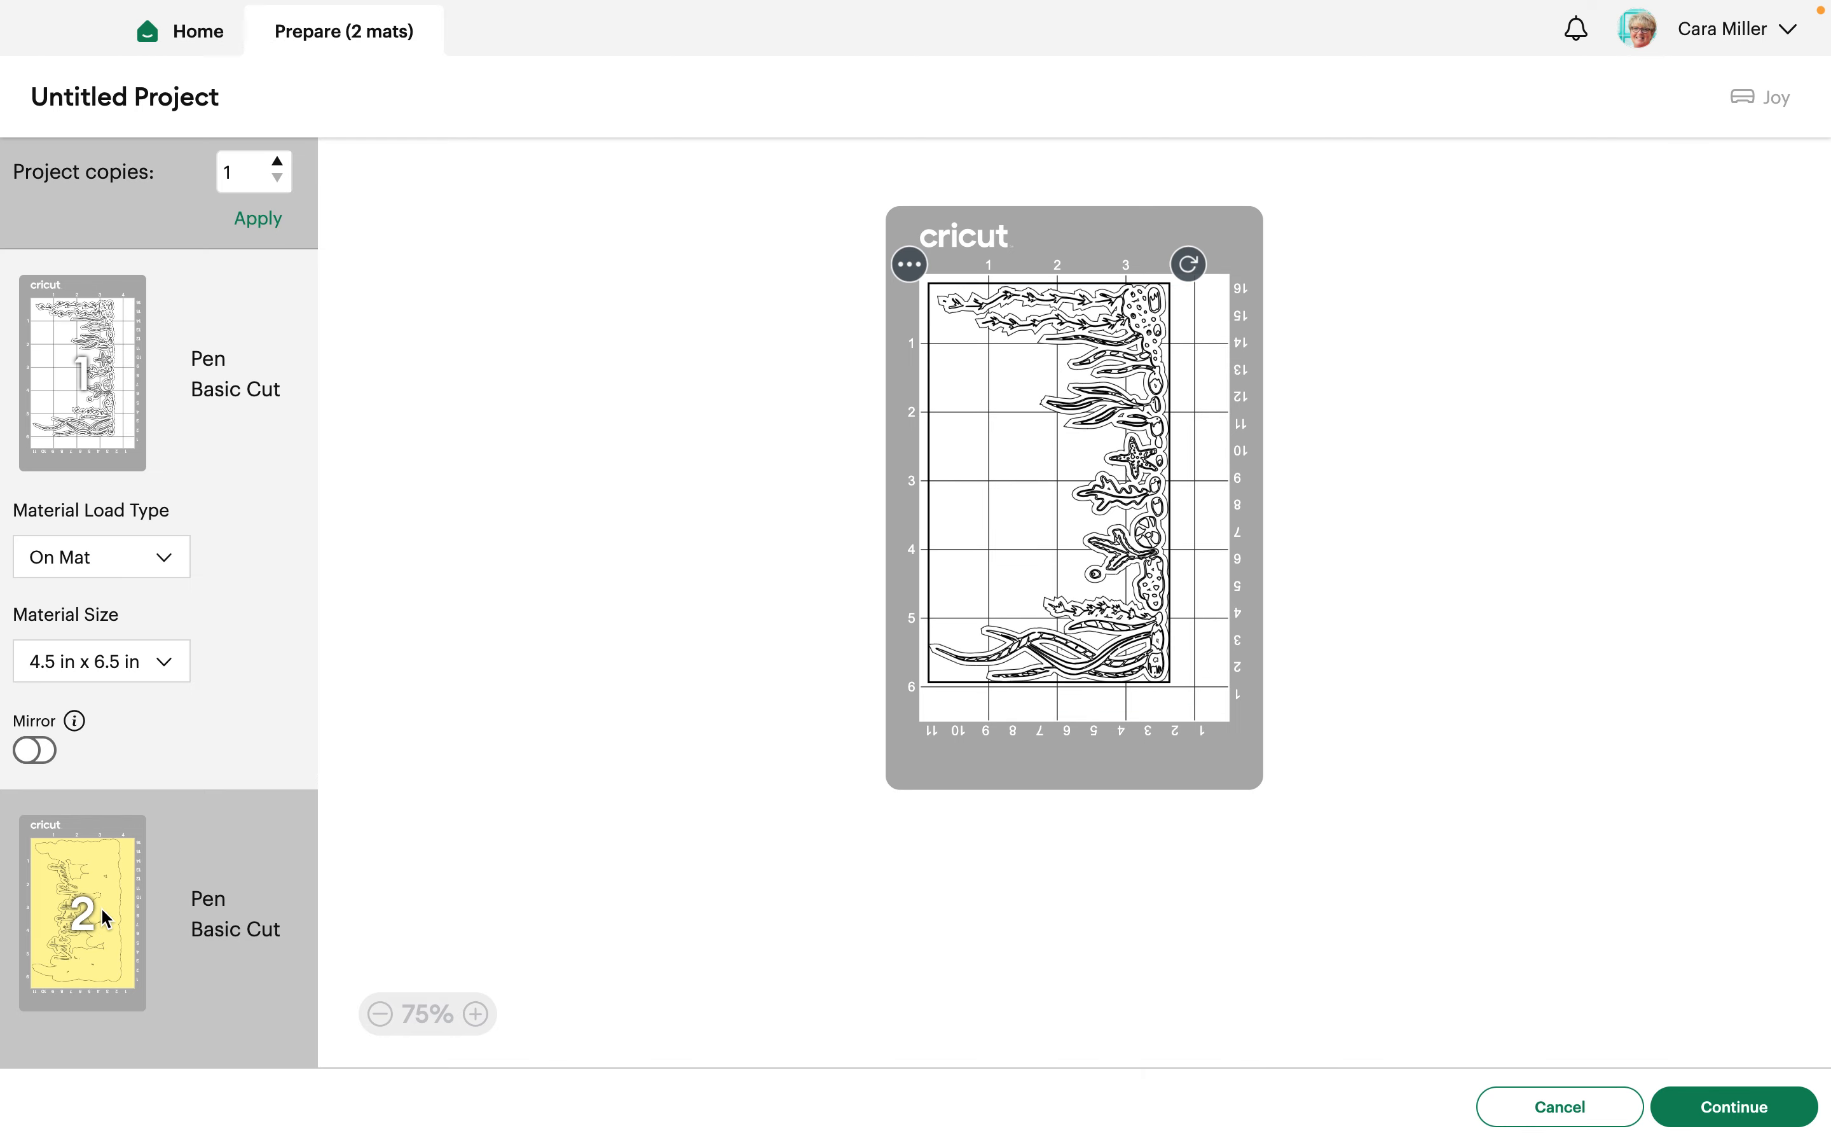
pyautogui.click(106, 886)
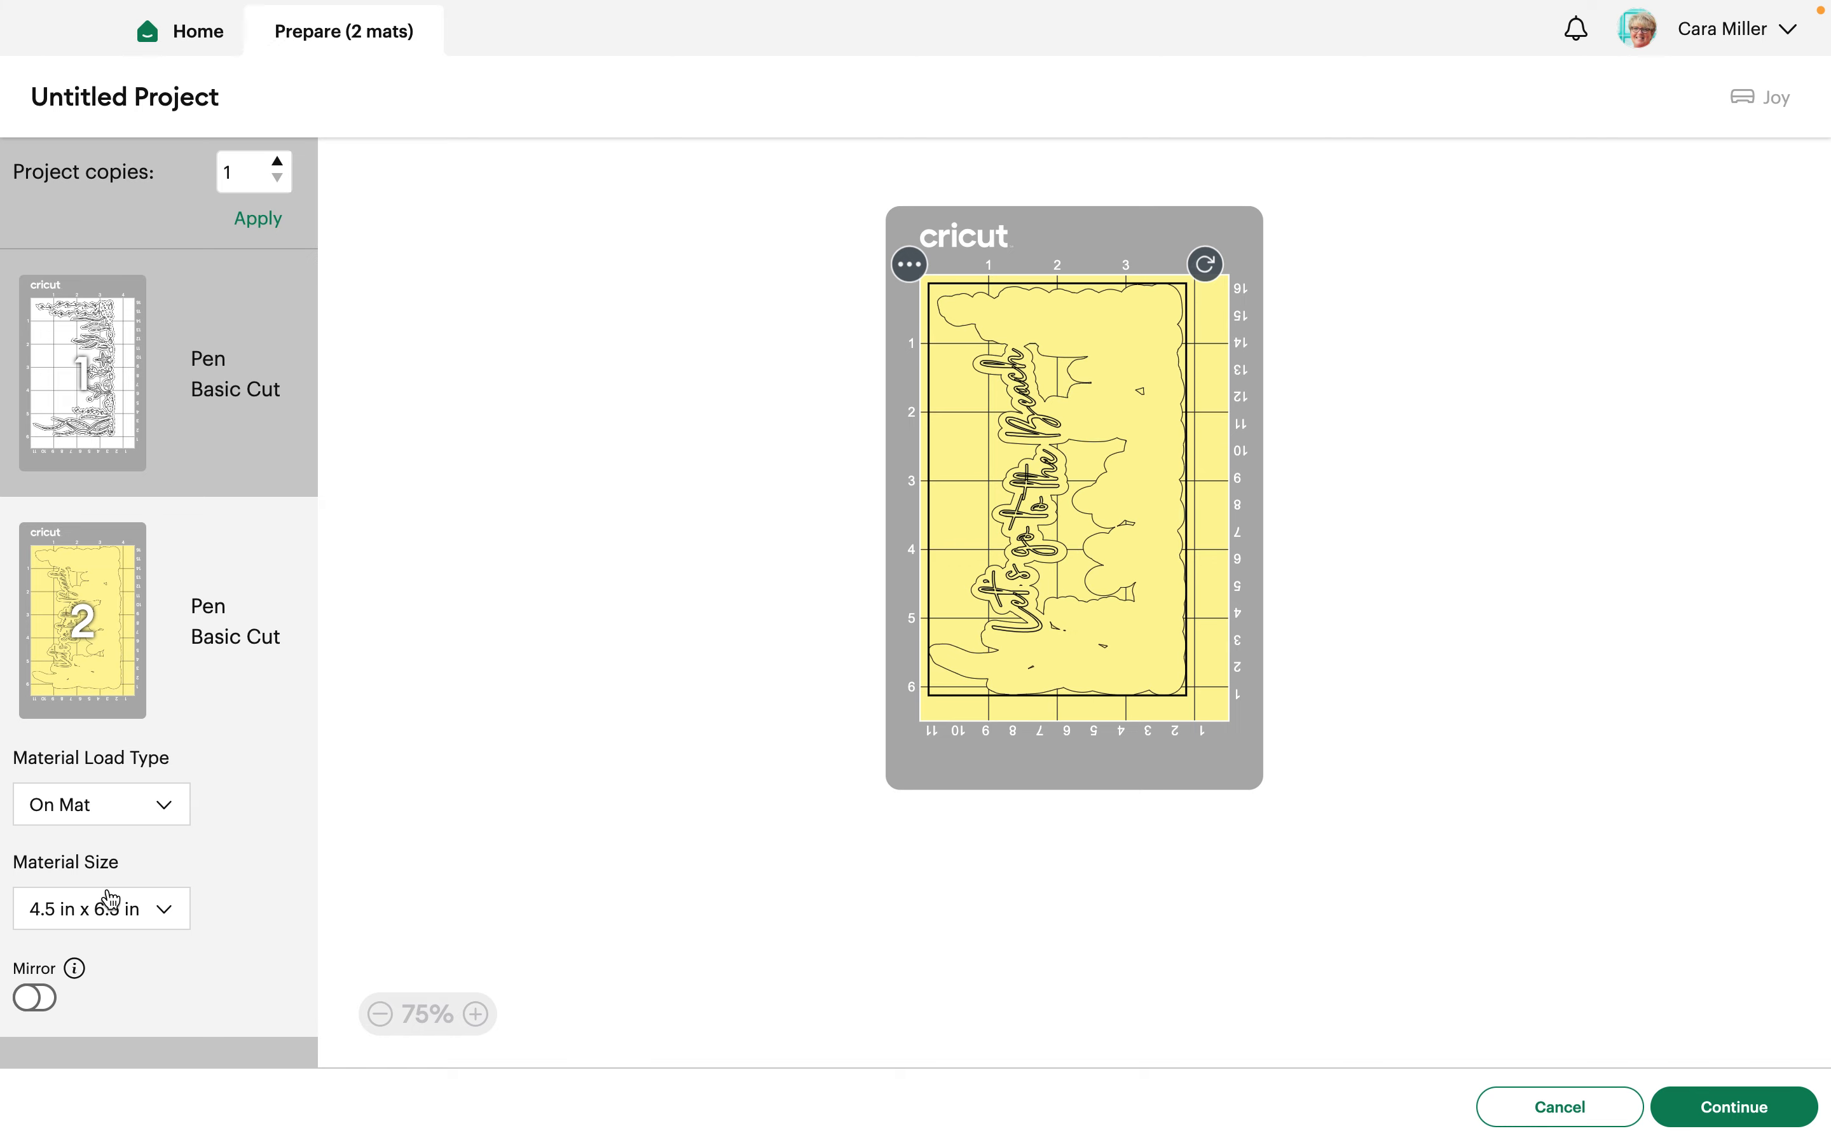
pyautogui.click(119, 381)
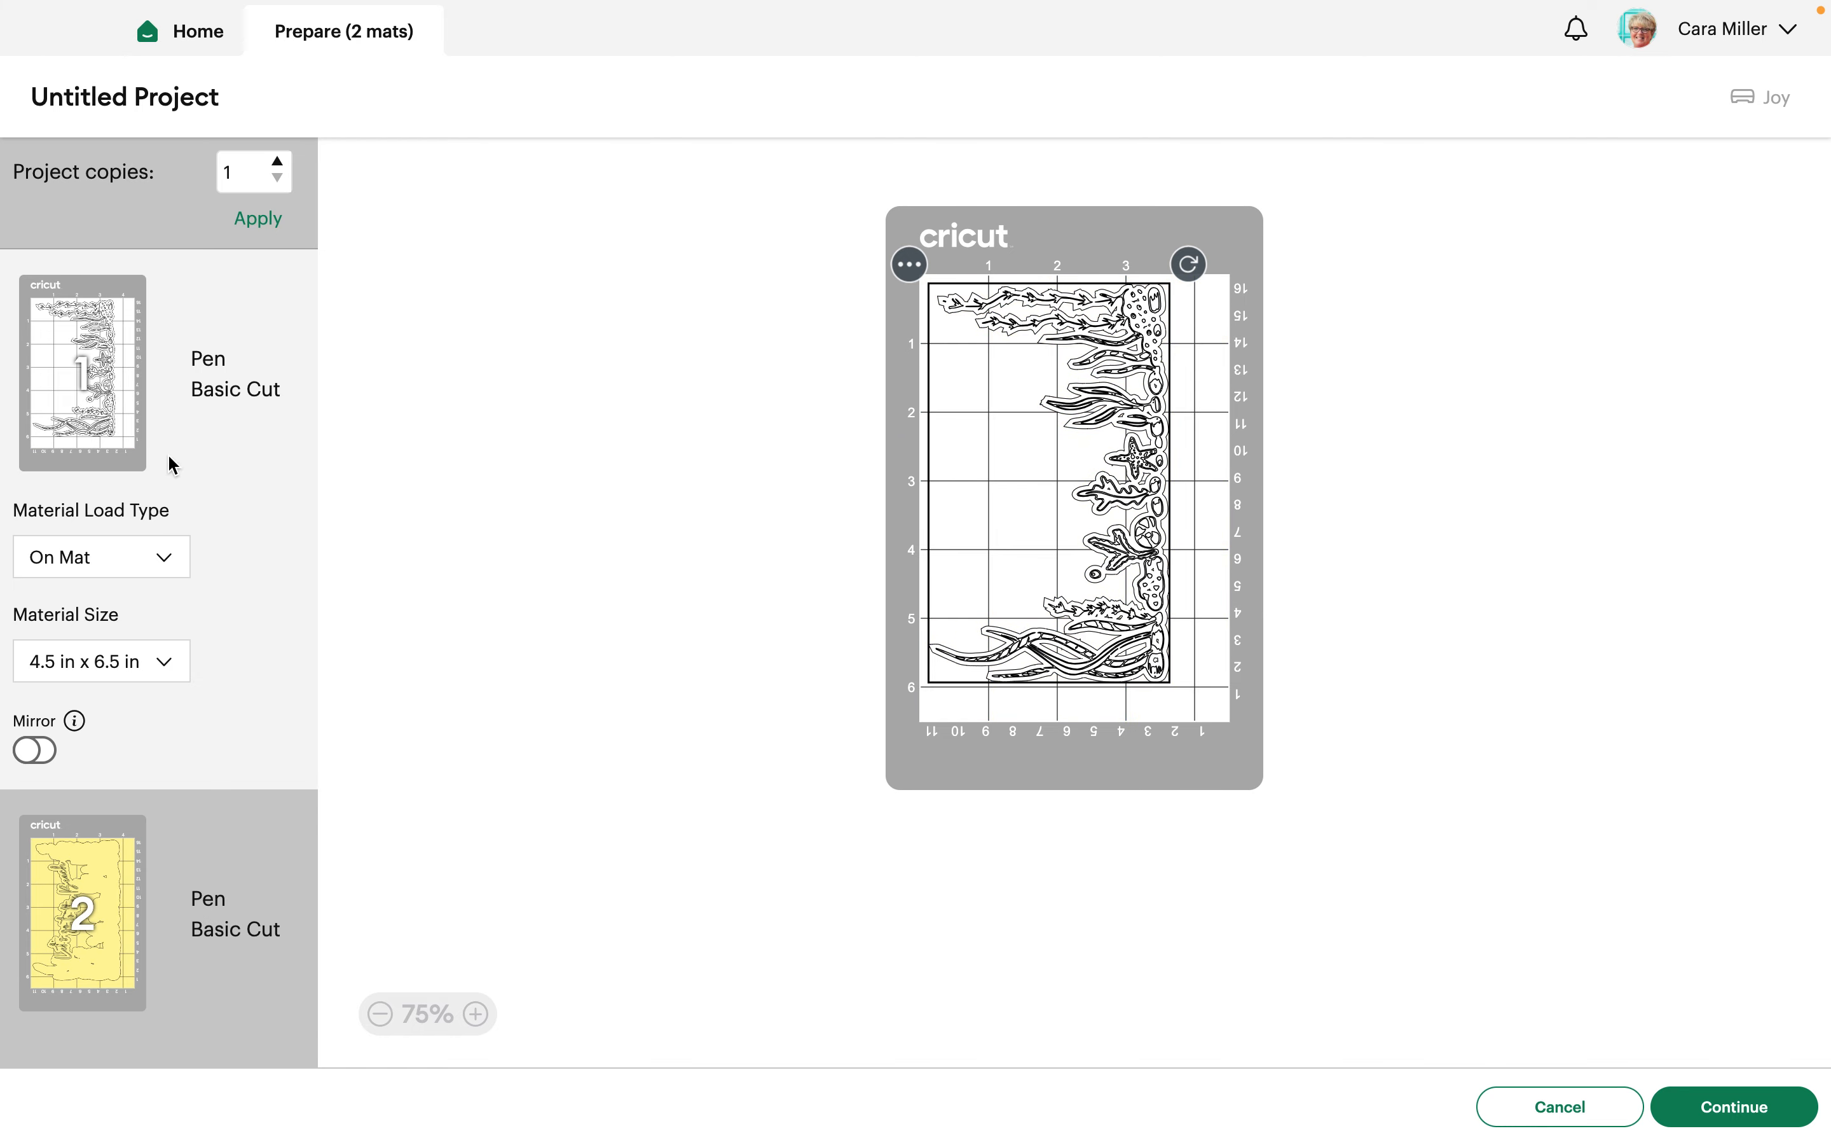
pyautogui.click(106, 870)
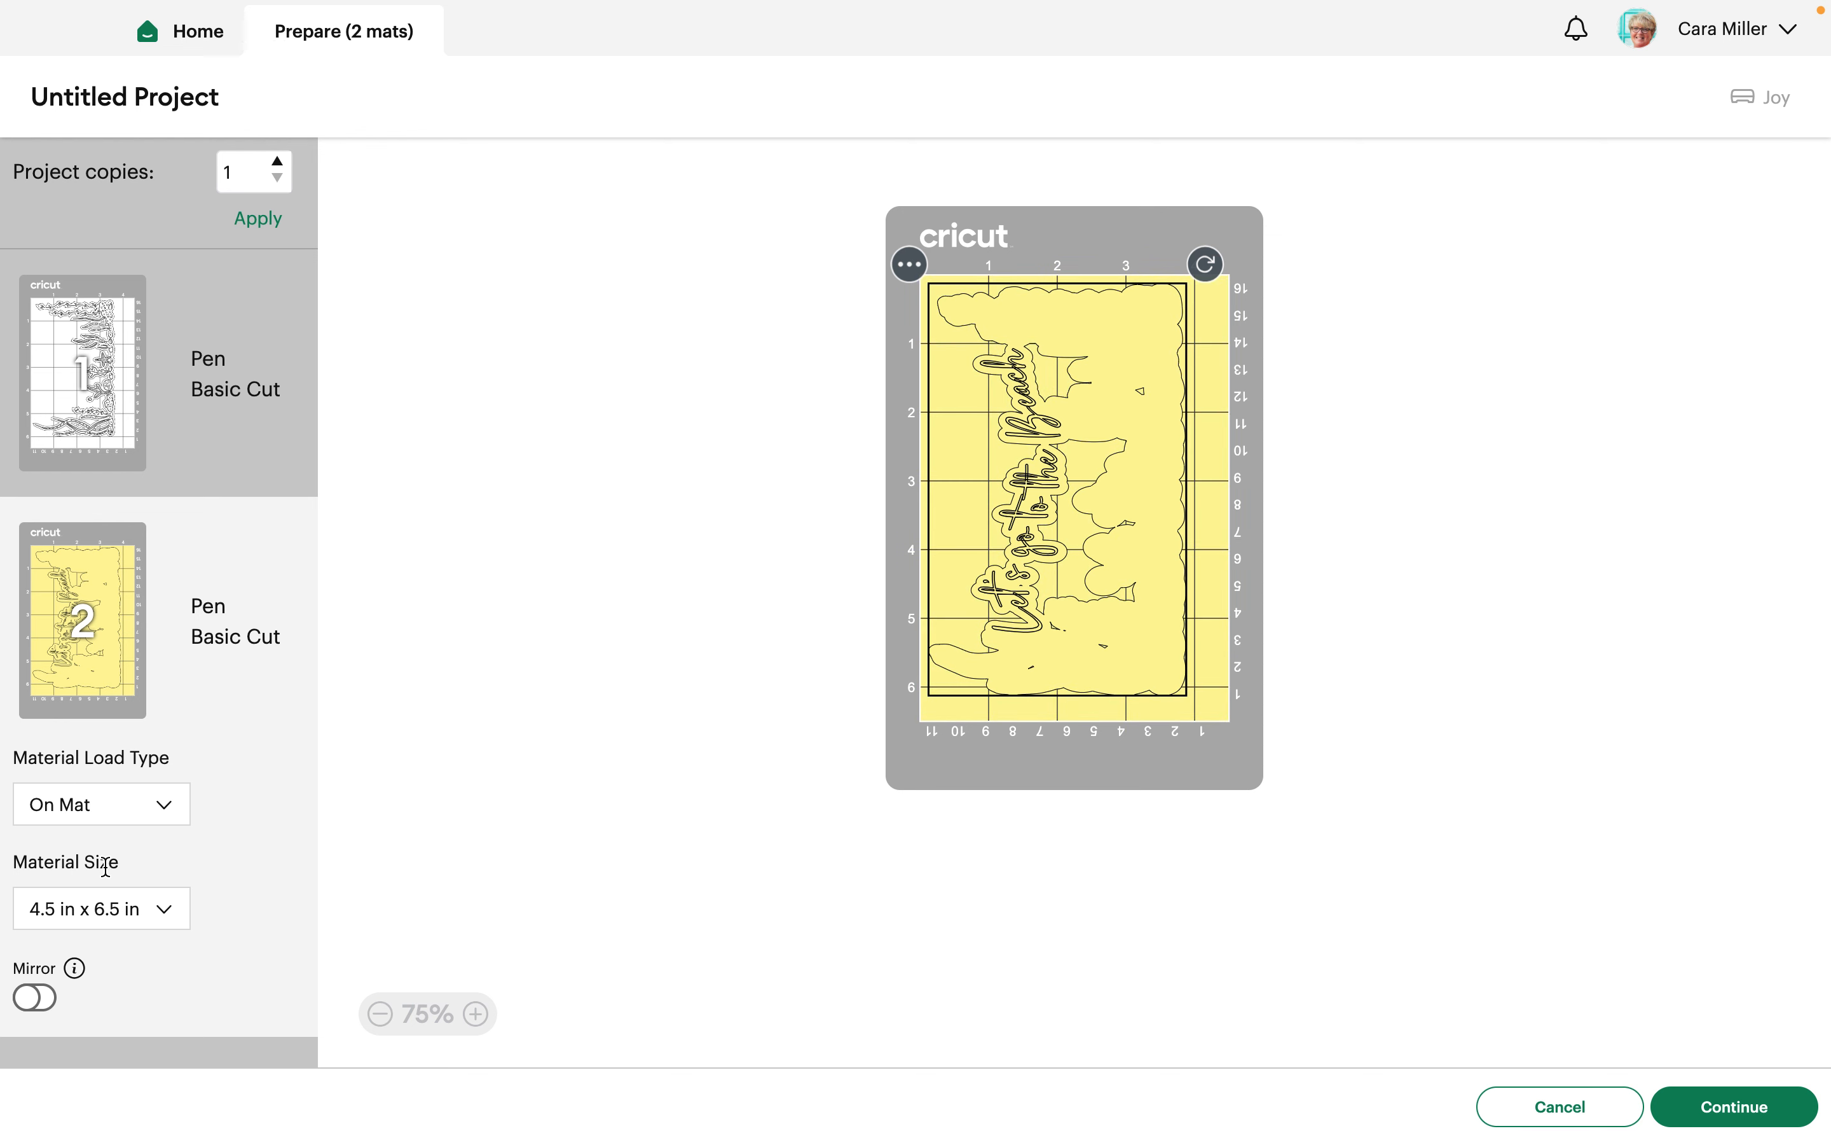